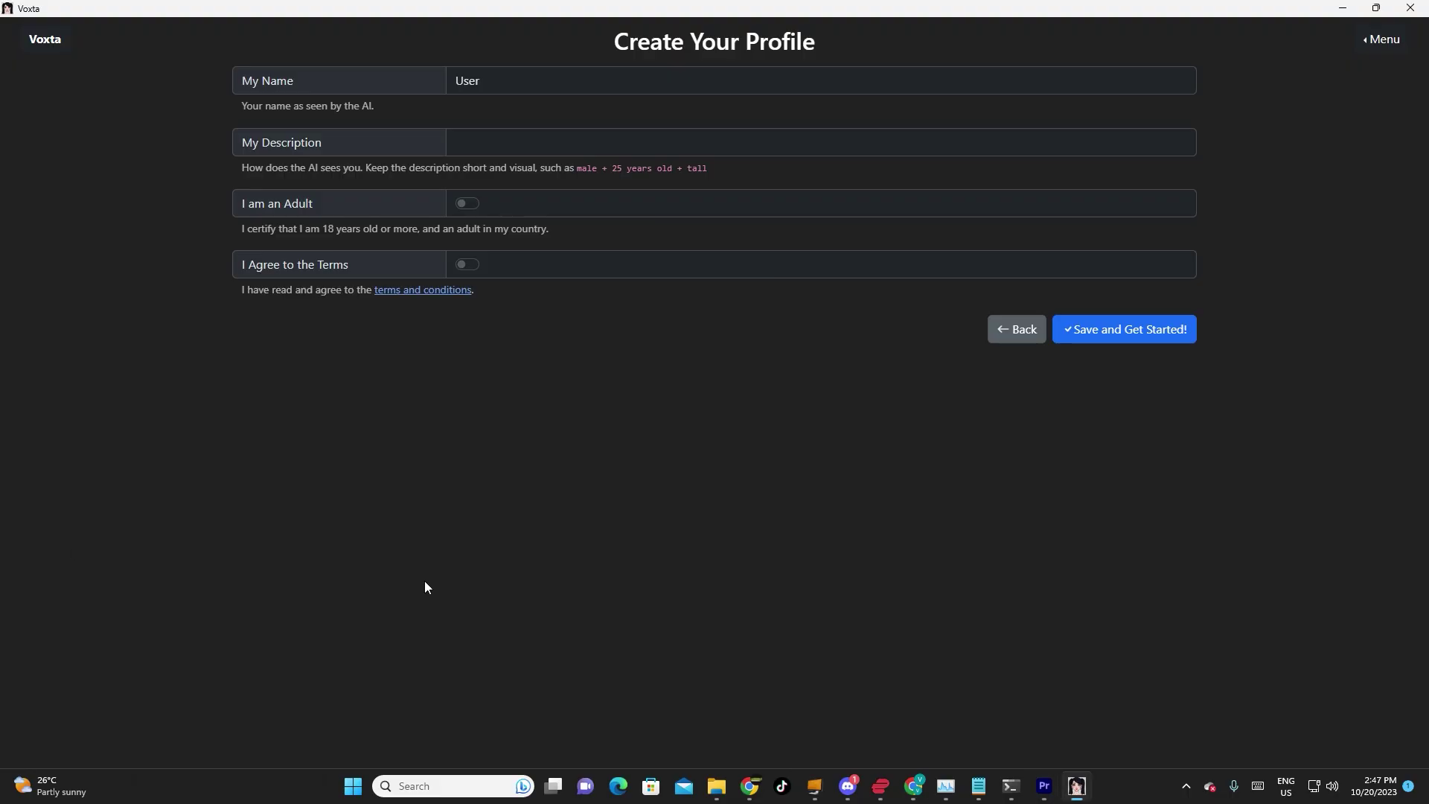
Replace the default profile name 'User' with the user's name
click(482, 85)
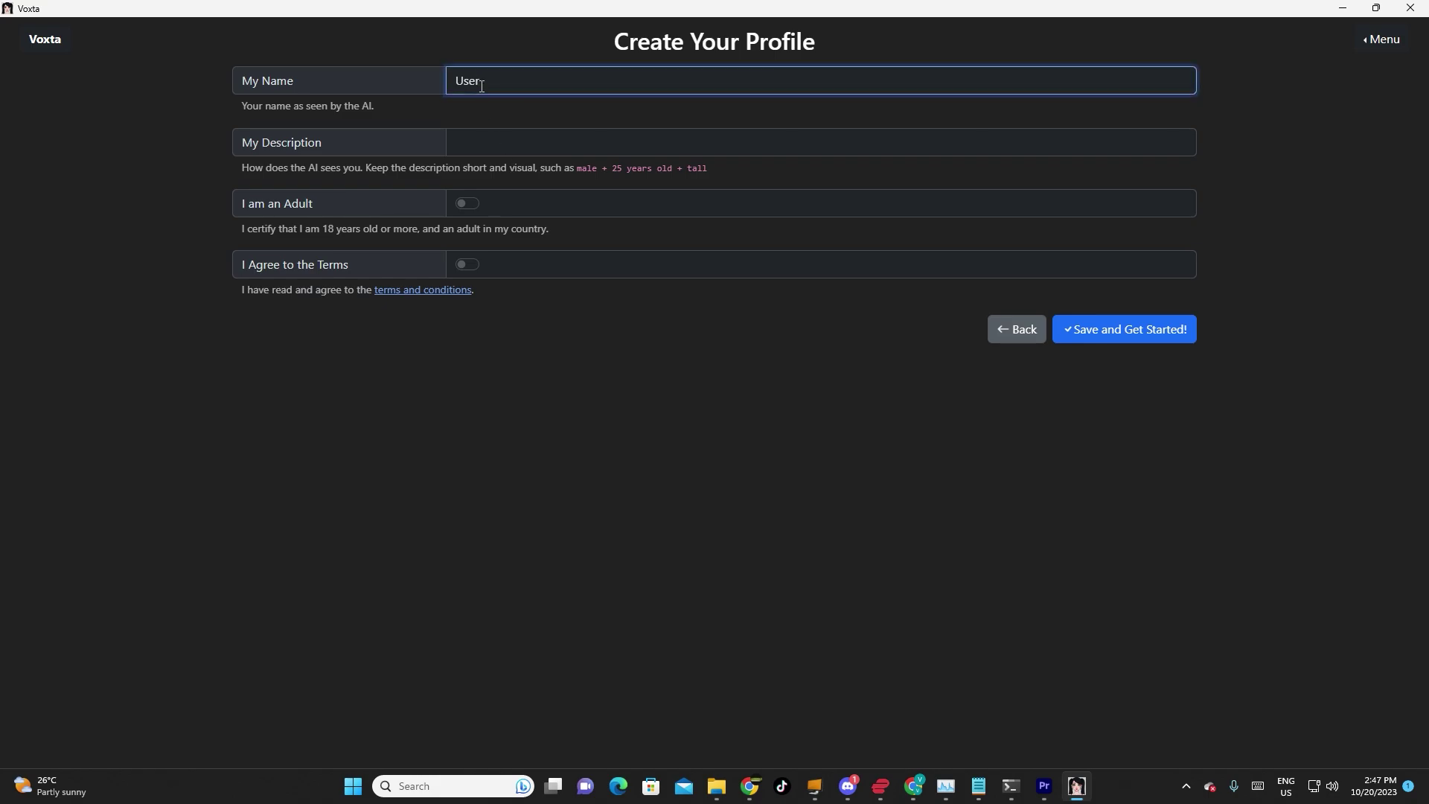
key(BackSpace)
key(BackSpace)
key(BackSpace)
text(muscleman69)
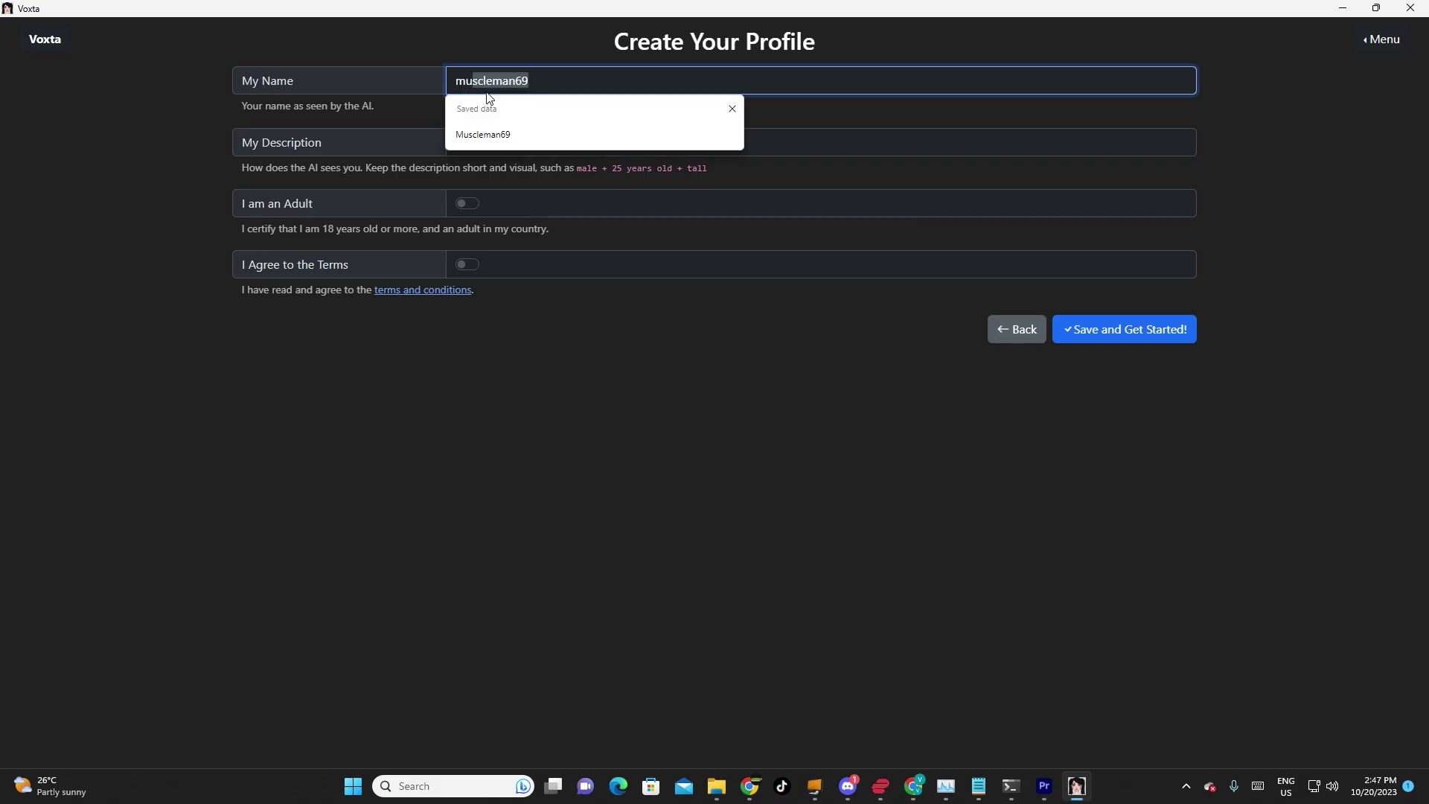
click(497, 134)
key(BackSpace)
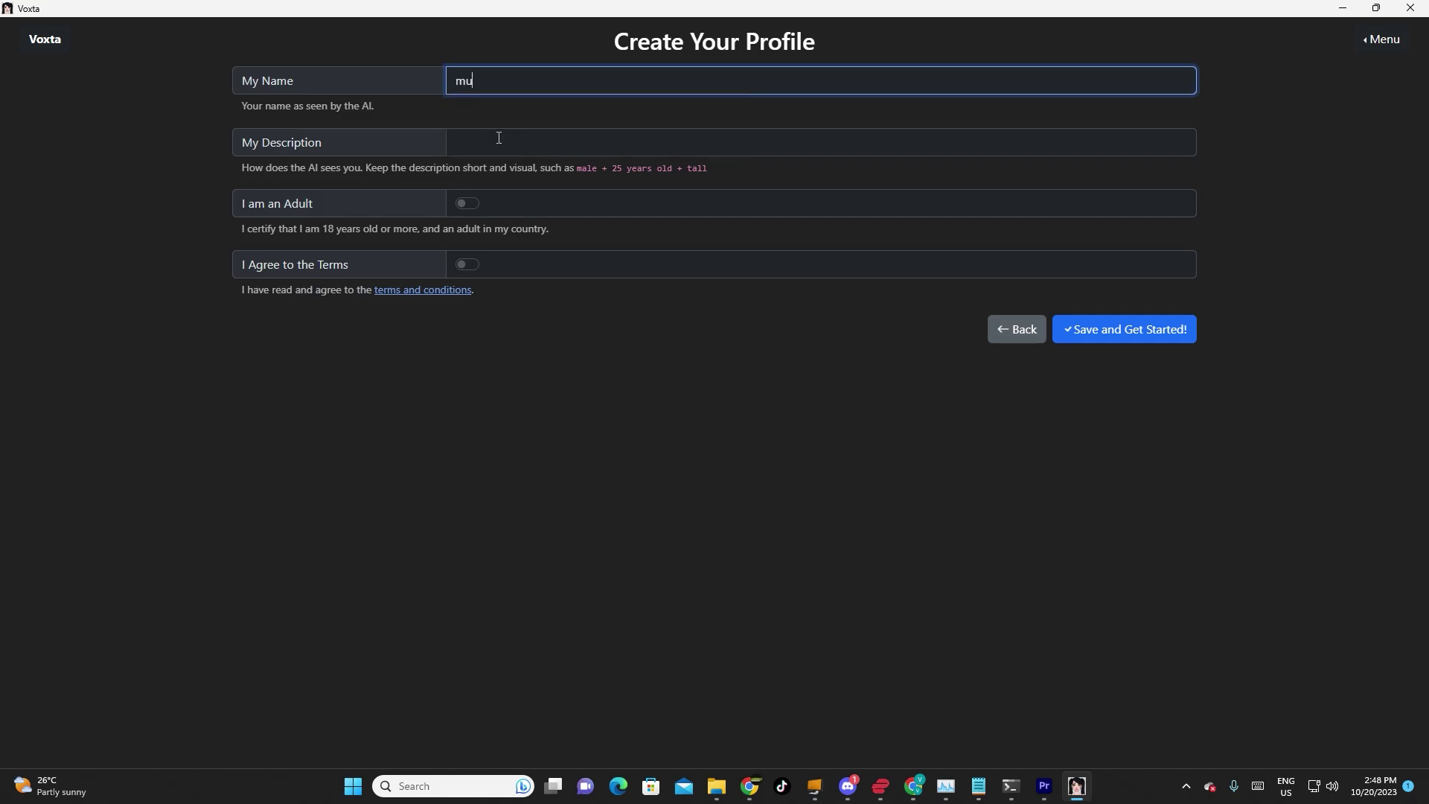
click(487, 83)
Set the description to 'tall + dark + handsome', confirm adulthood and the terms, and save
click(496, 134)
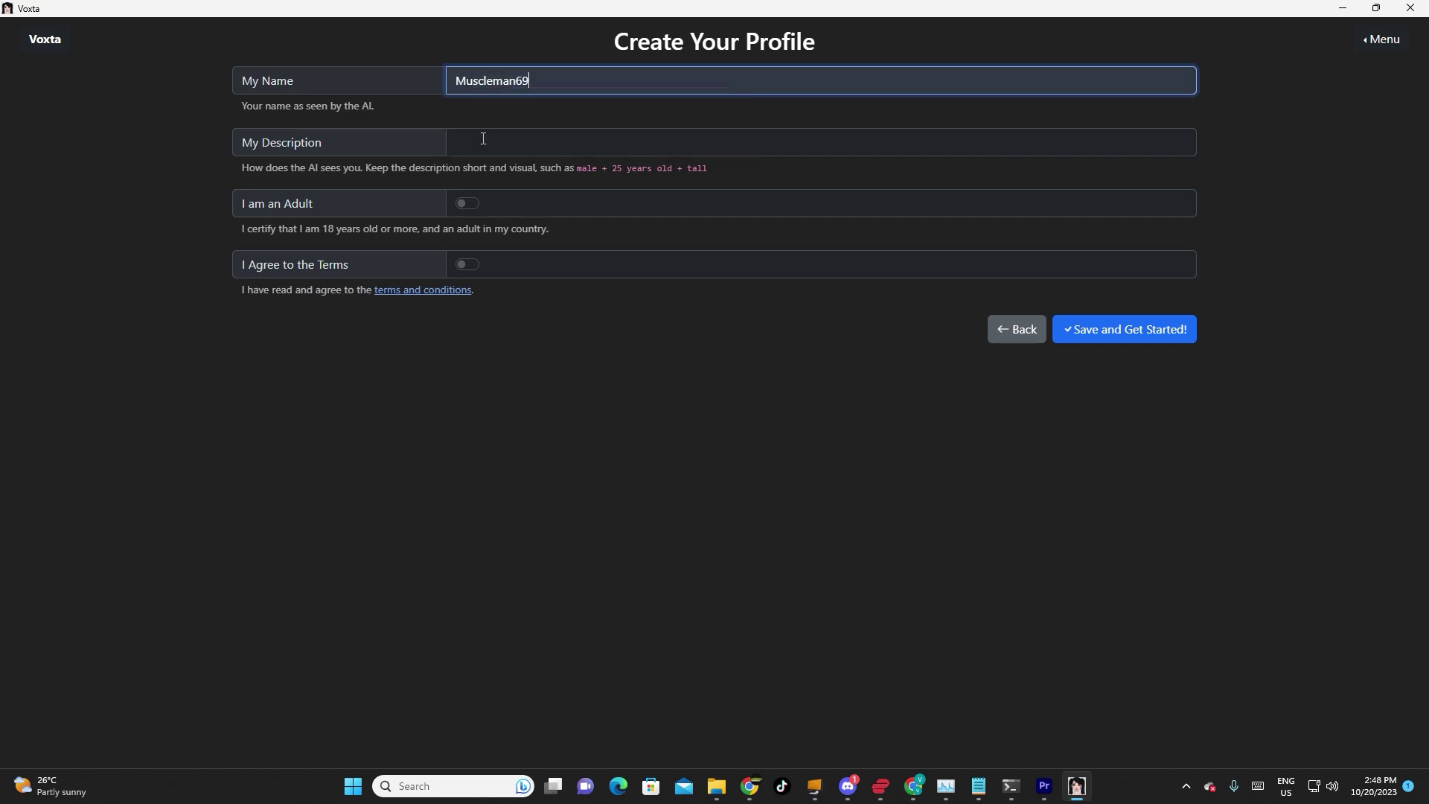
click(482, 144)
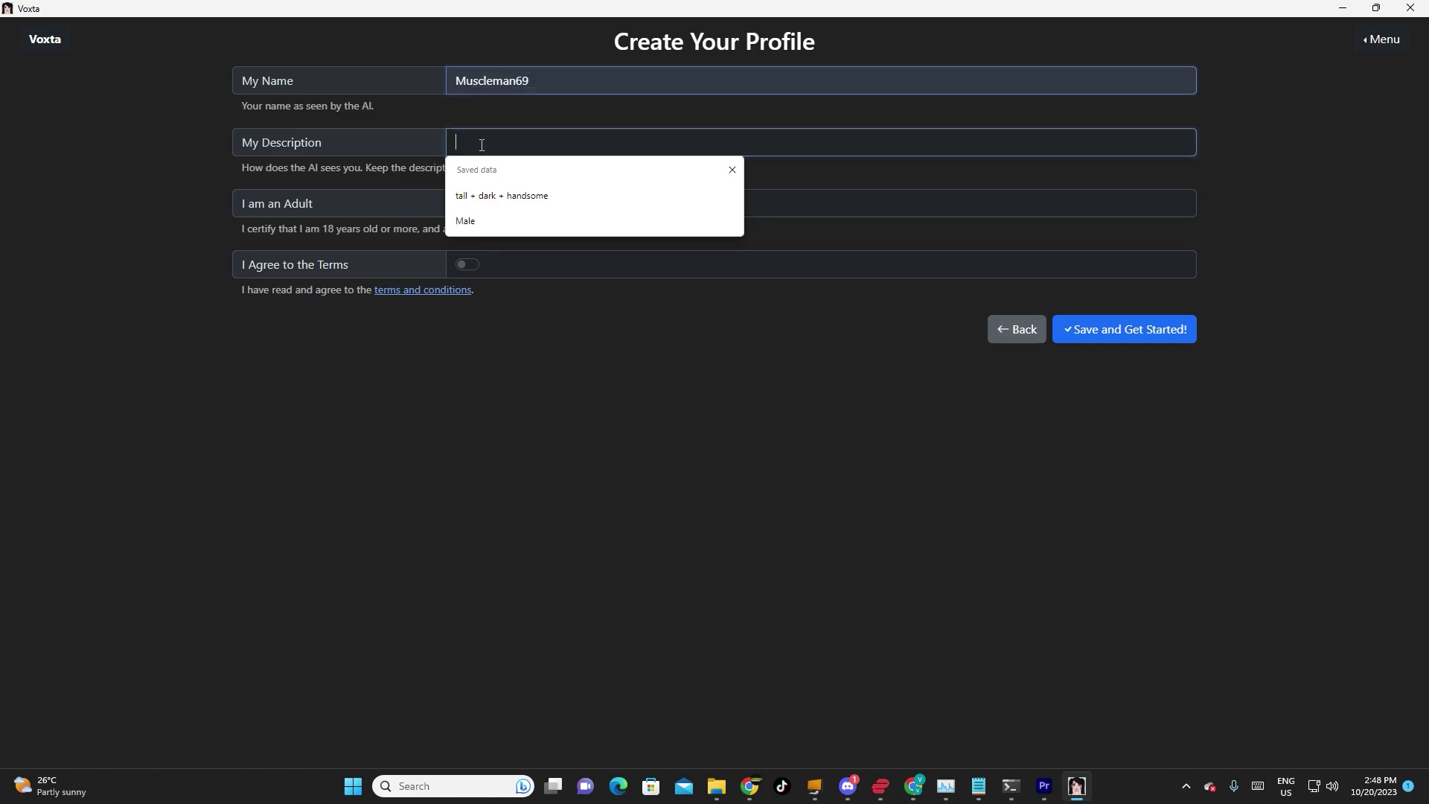
click(486, 195)
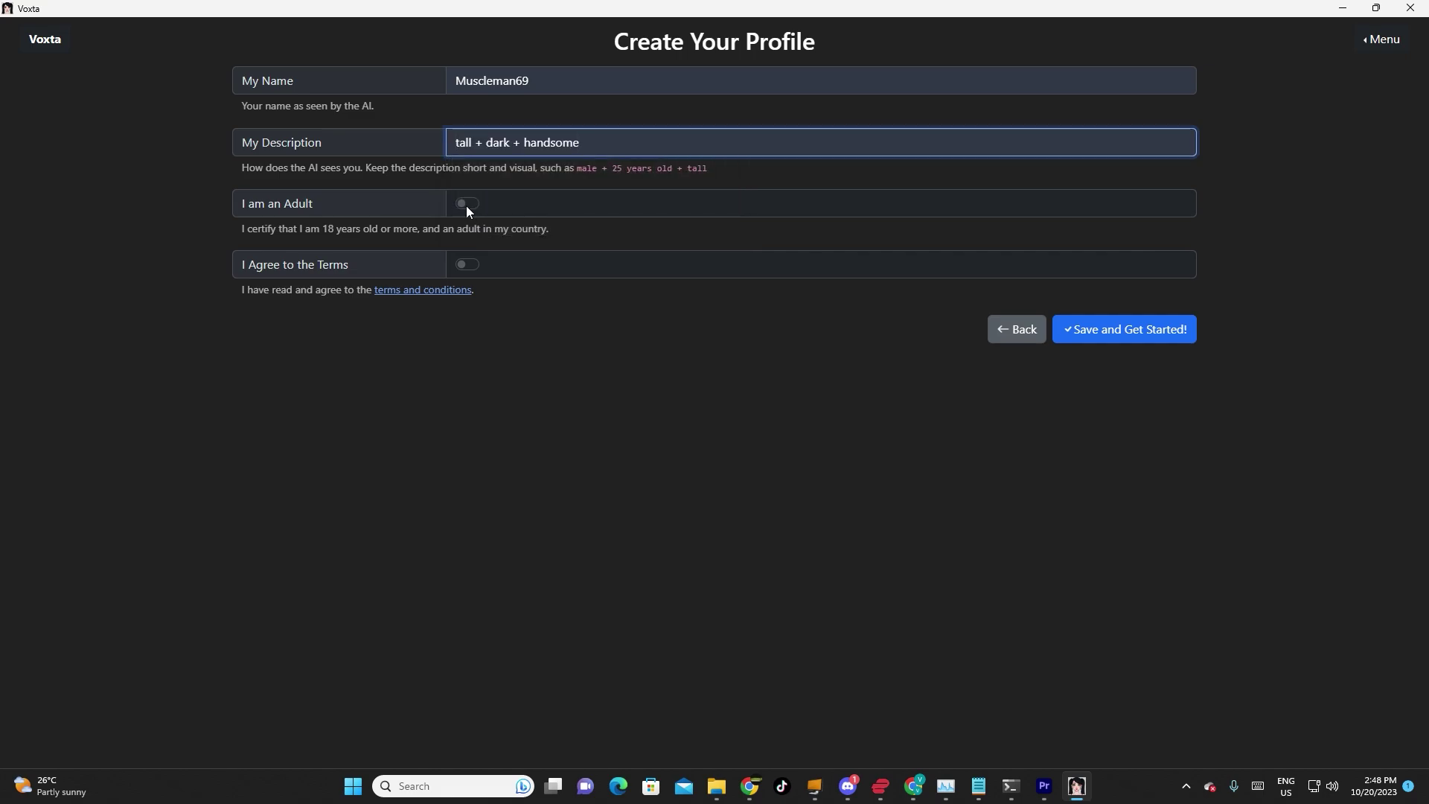
click(467, 205)
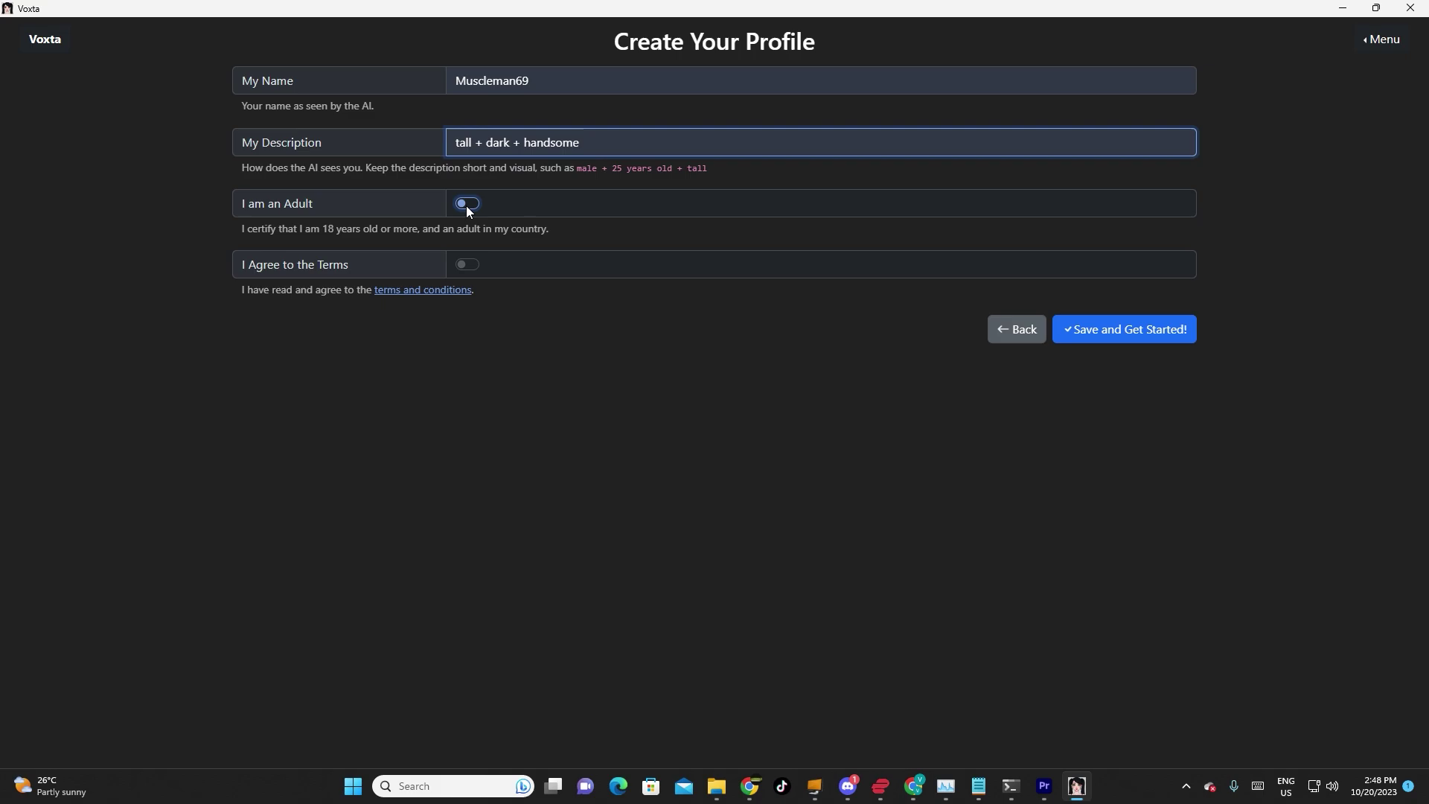
click(465, 265)
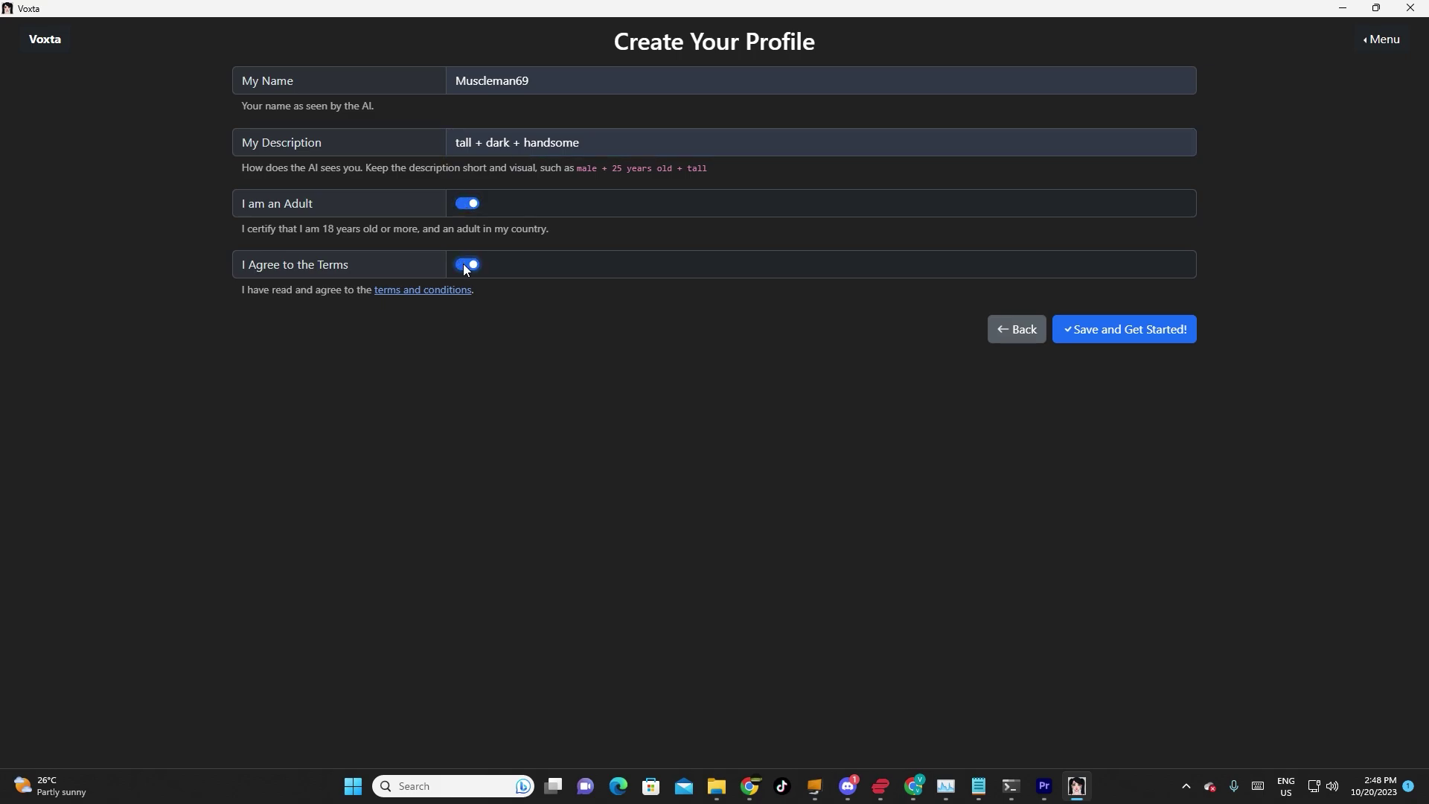
click(1135, 337)
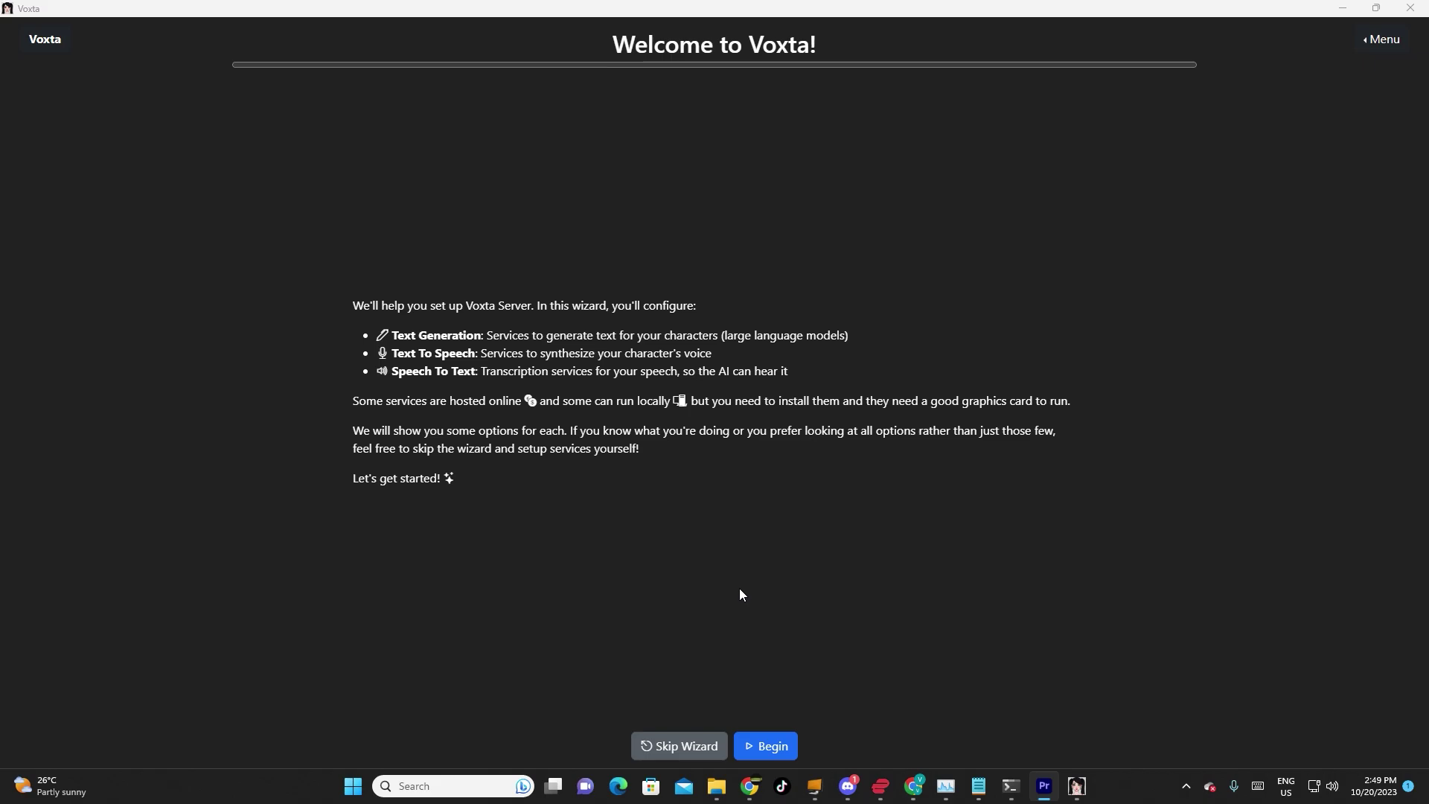
Start the setup wizard and choose Self Hosted text generation
click(774, 747)
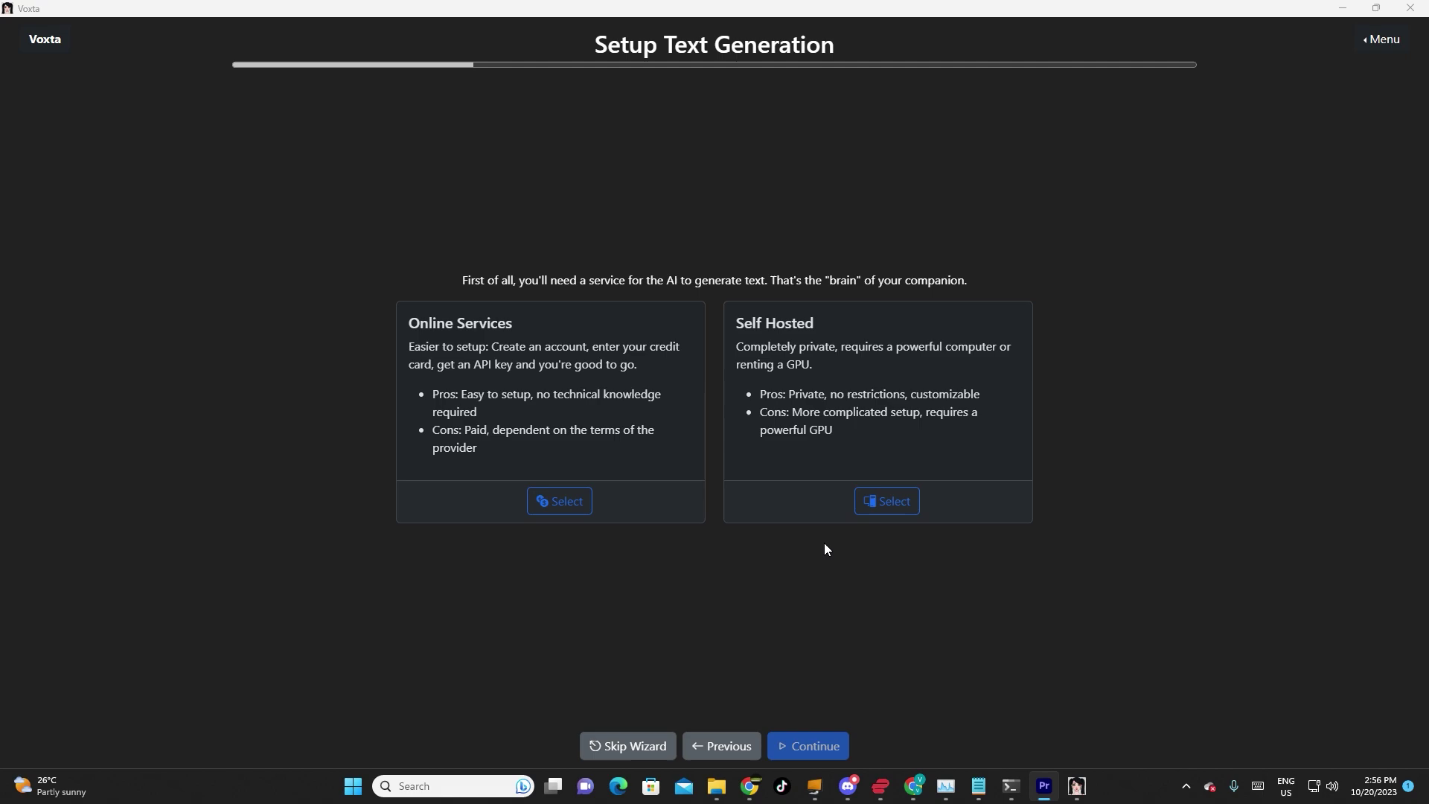
click(875, 510)
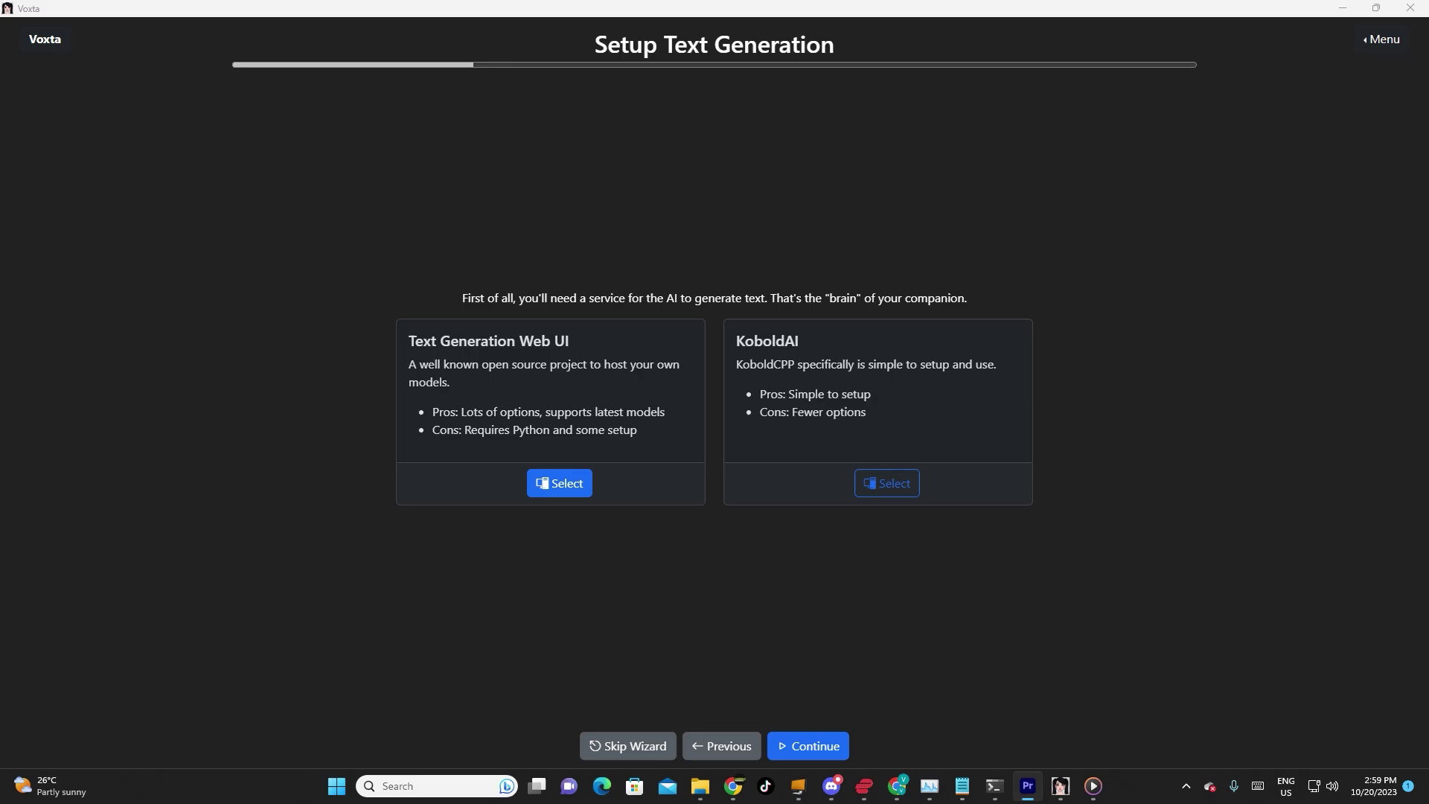
Save Text Generation Web UI with the Use Mirostat preset and Alpaca prompt templates
key(Return)
key(alt+Tab)
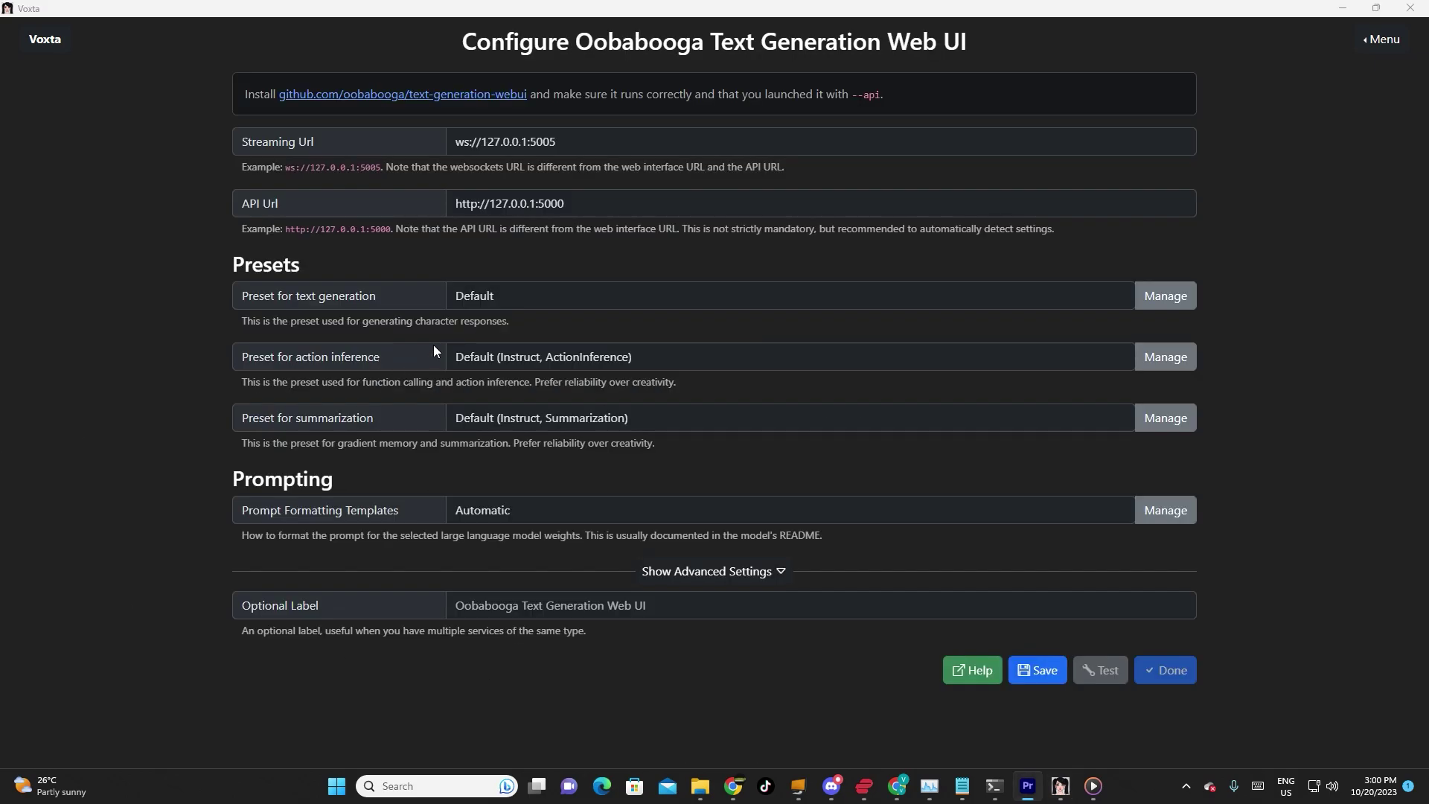
click(600, 300)
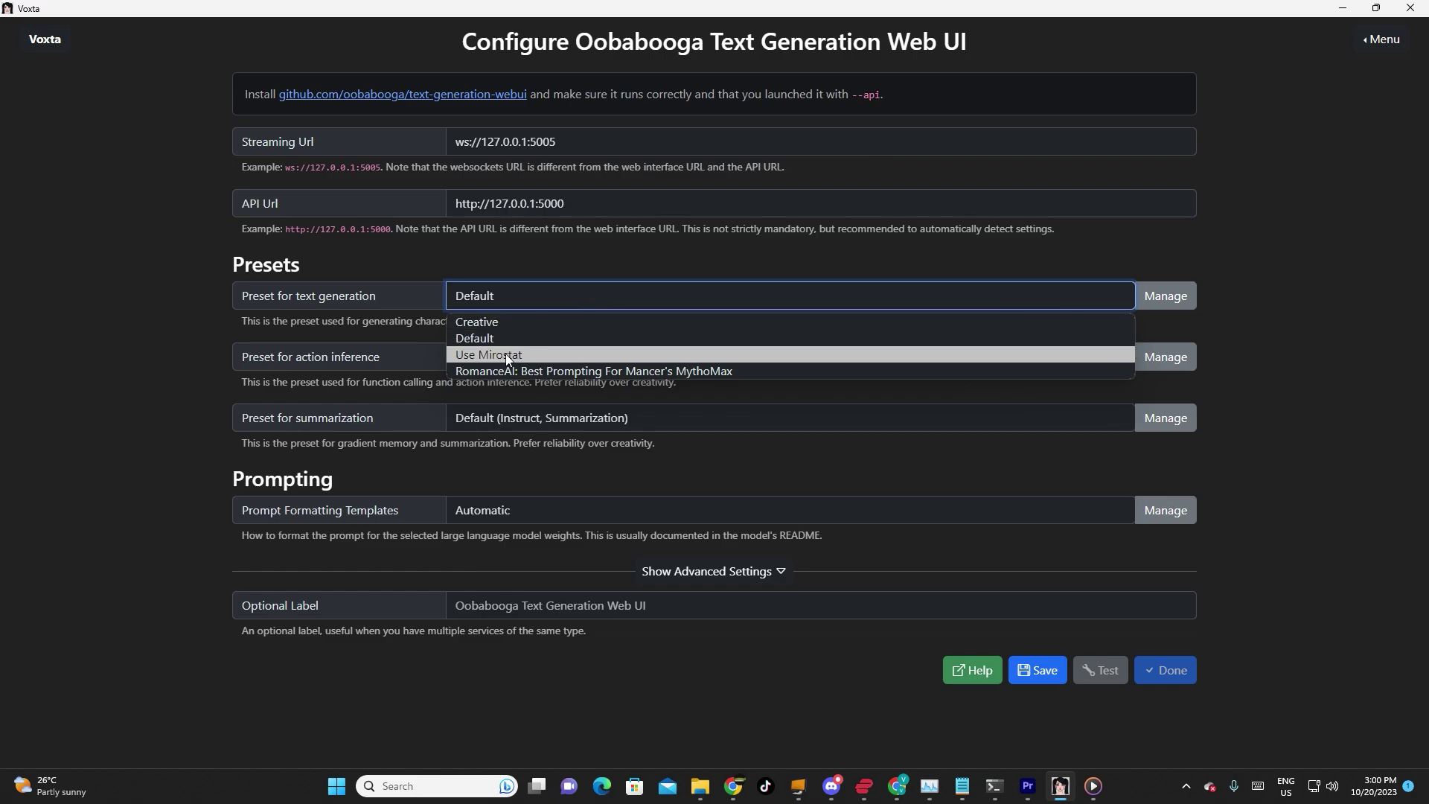
click(486, 354)
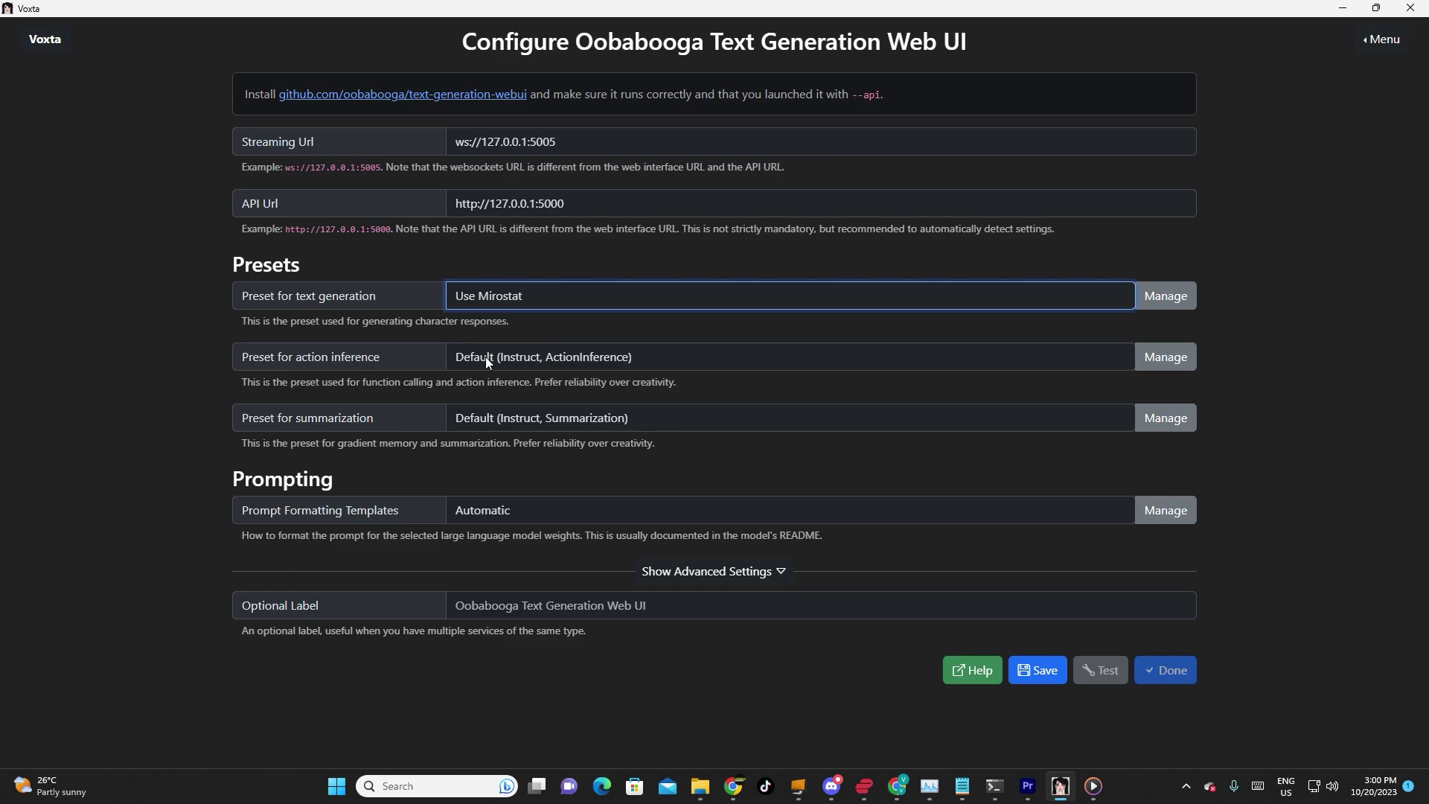
click(490, 506)
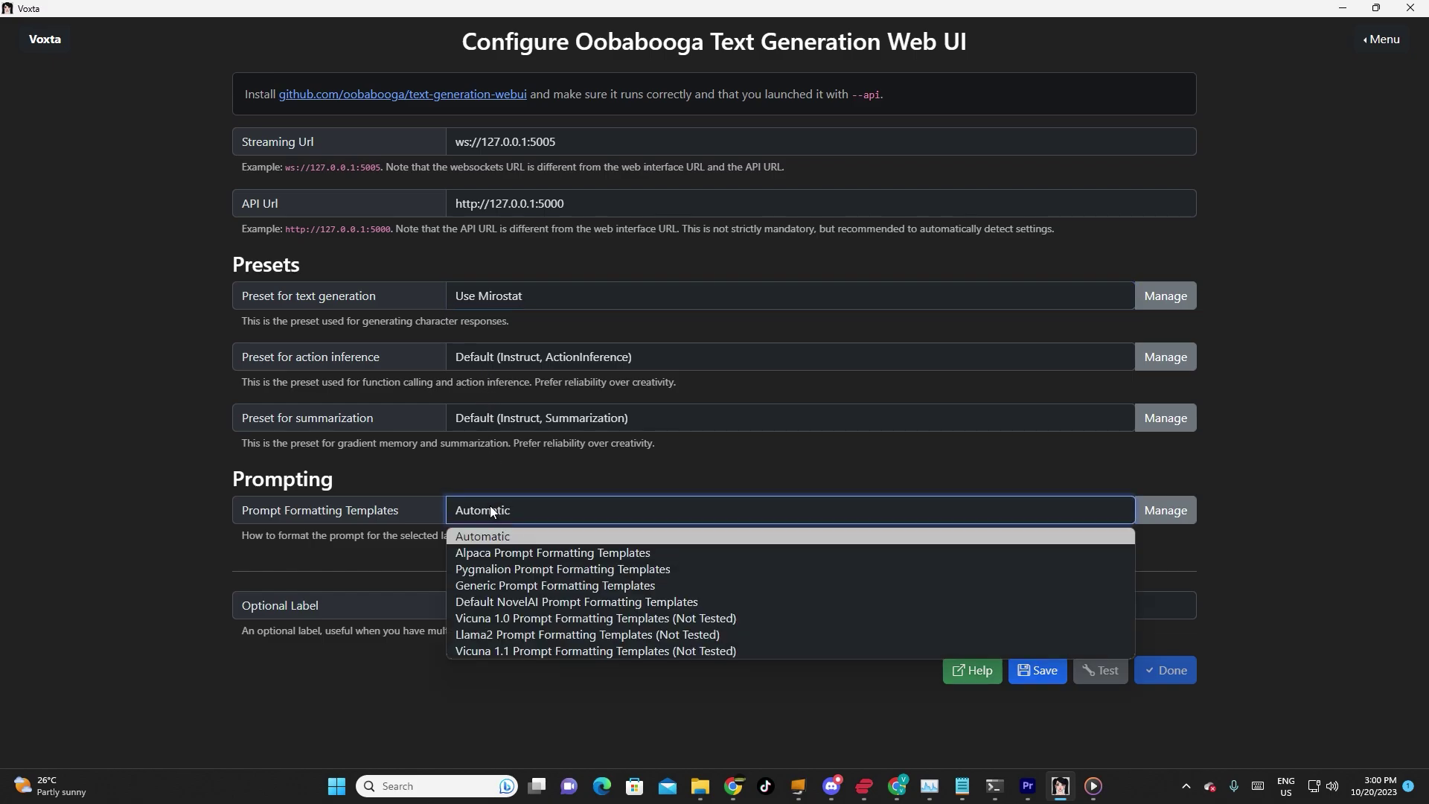
click(491, 554)
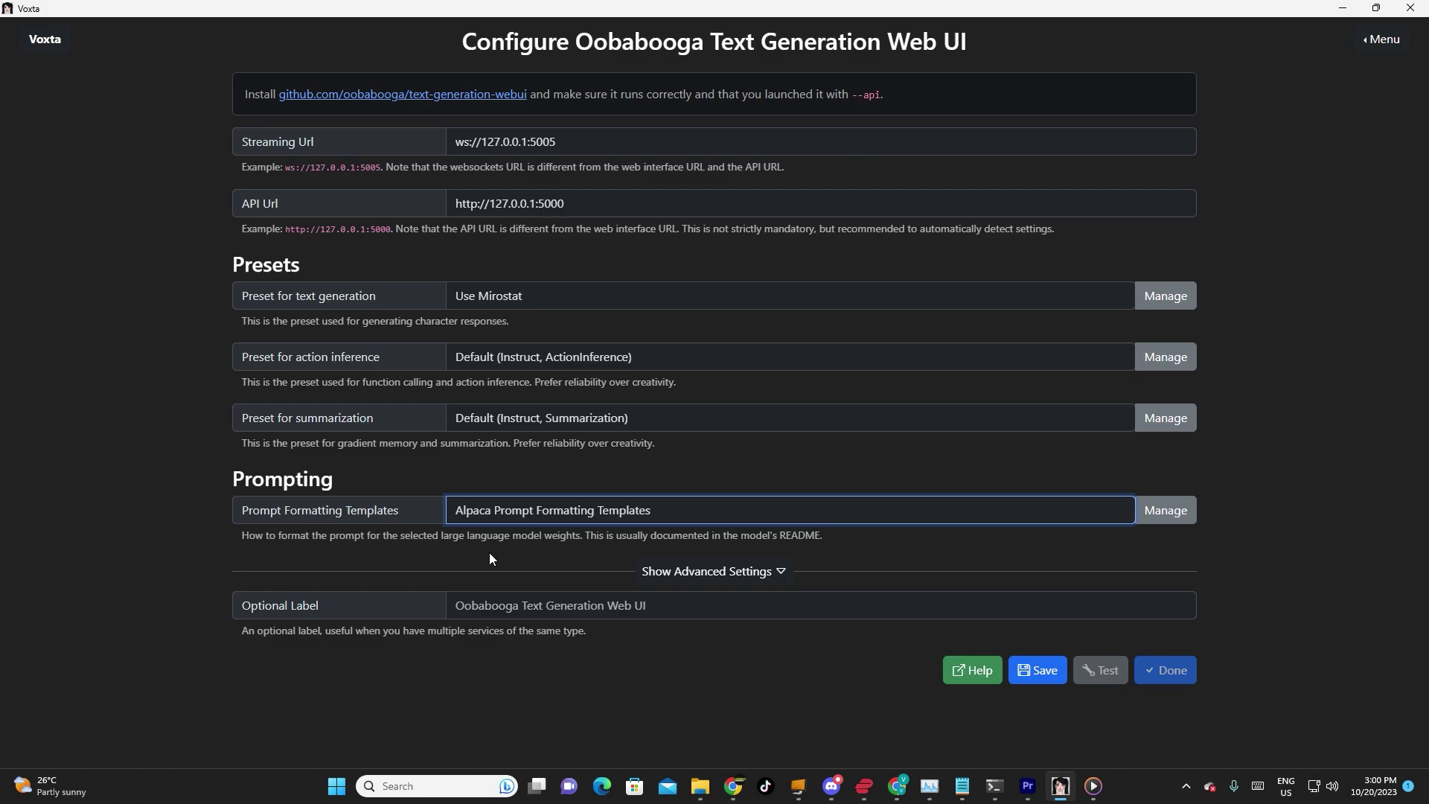
click(1043, 678)
Choose NovelAI as the text-to-speech voice service
click(1151, 674)
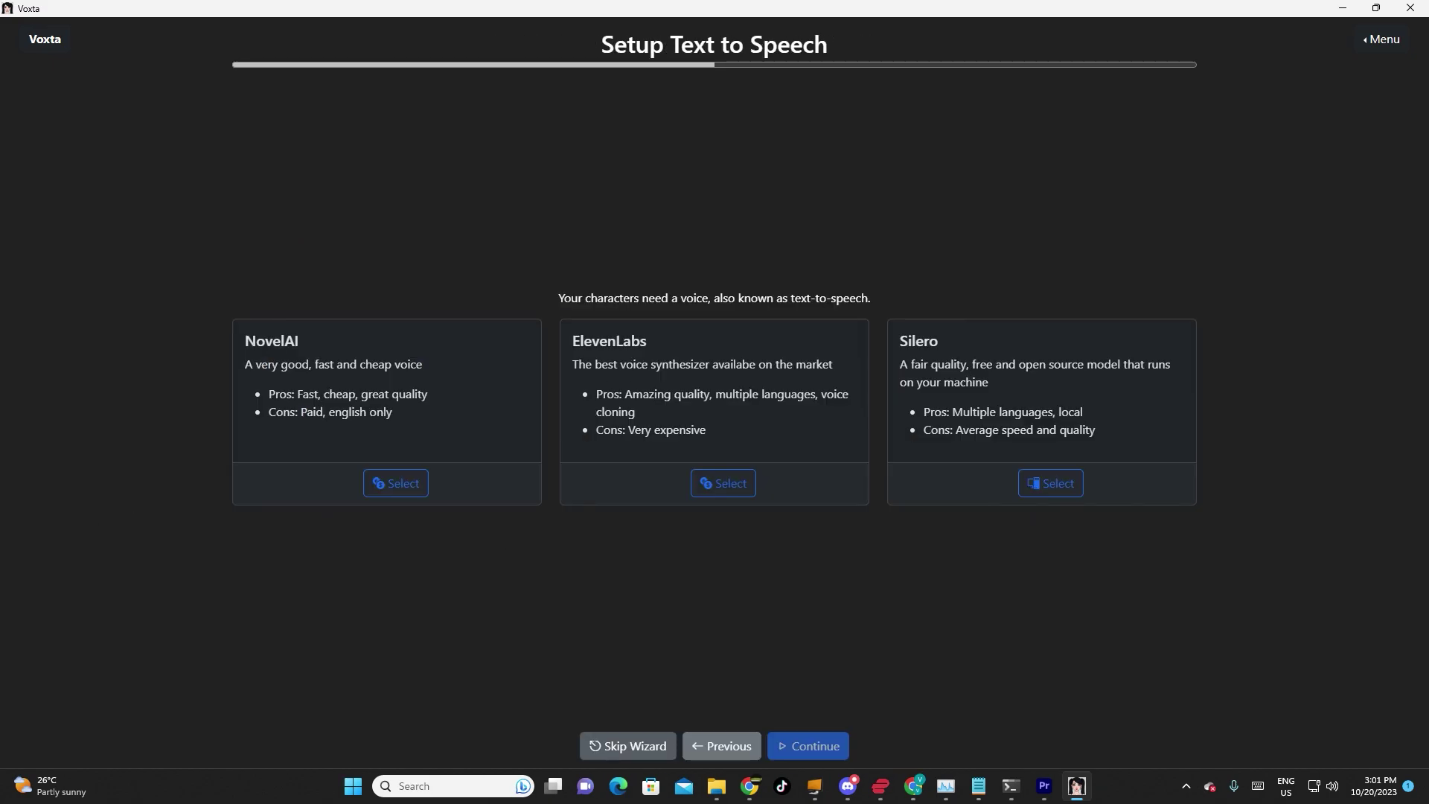
key(alt+Tab)
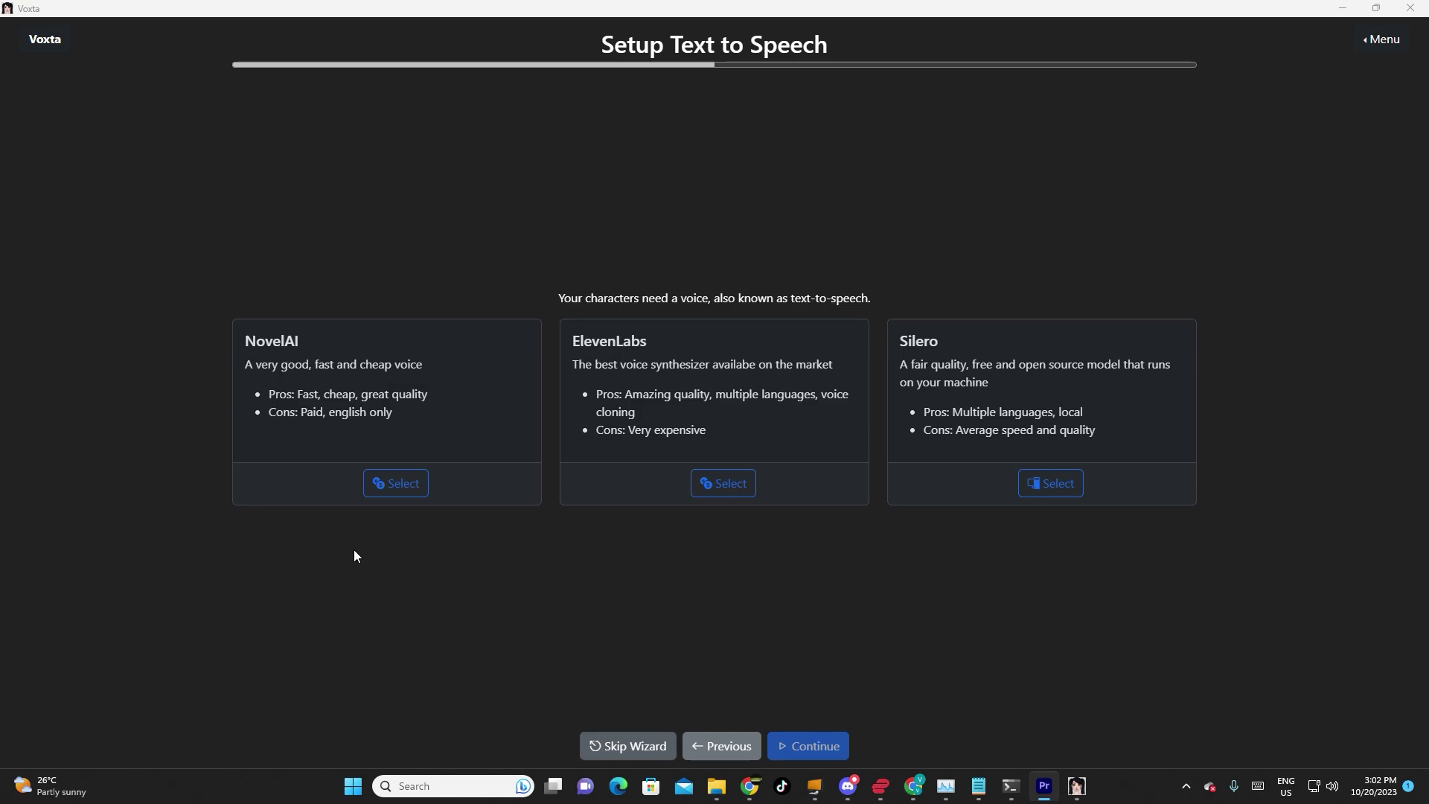
click(415, 491)
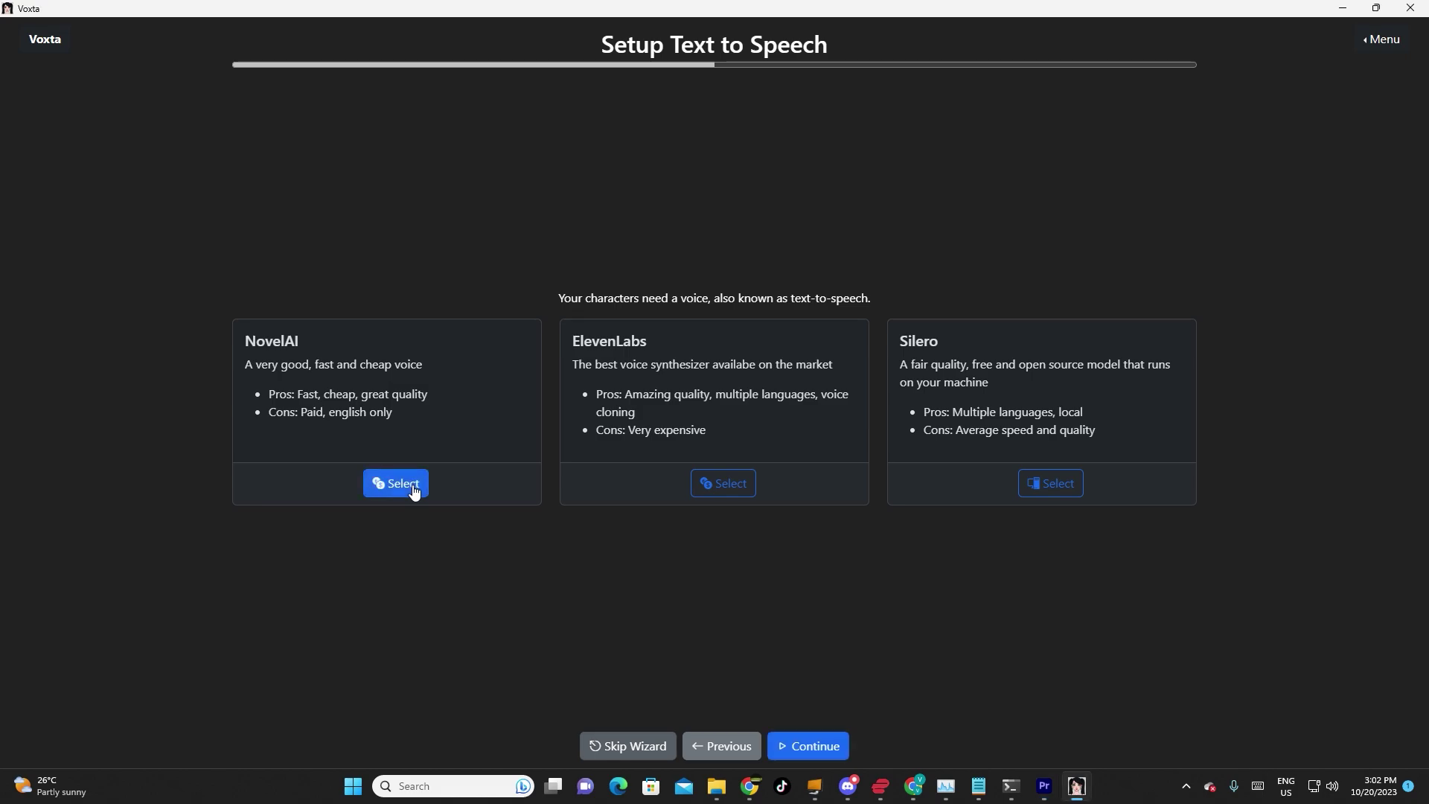
click(801, 750)
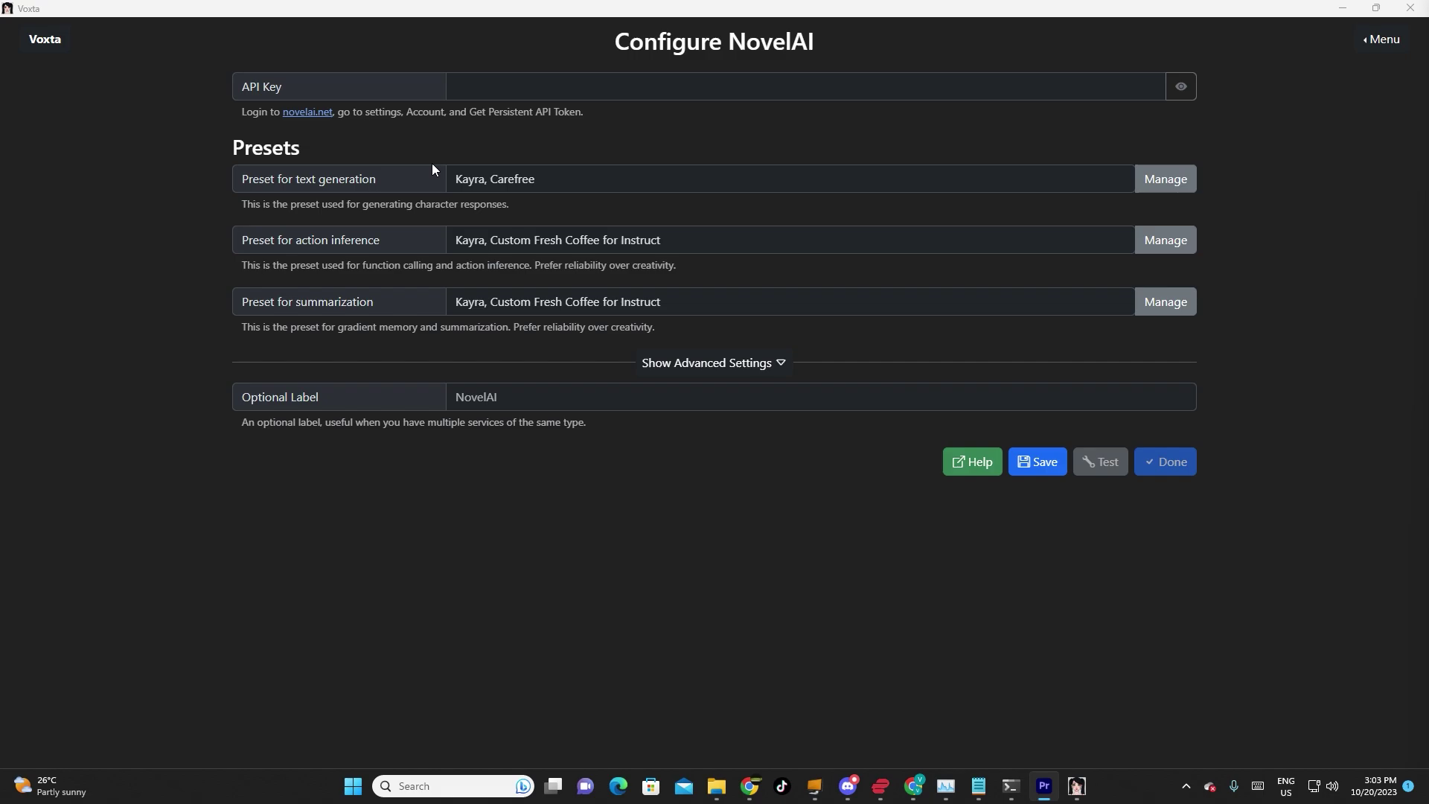
Paste the NovelAI API key from the notes, save, and finish NovelAI setup
click(471, 90)
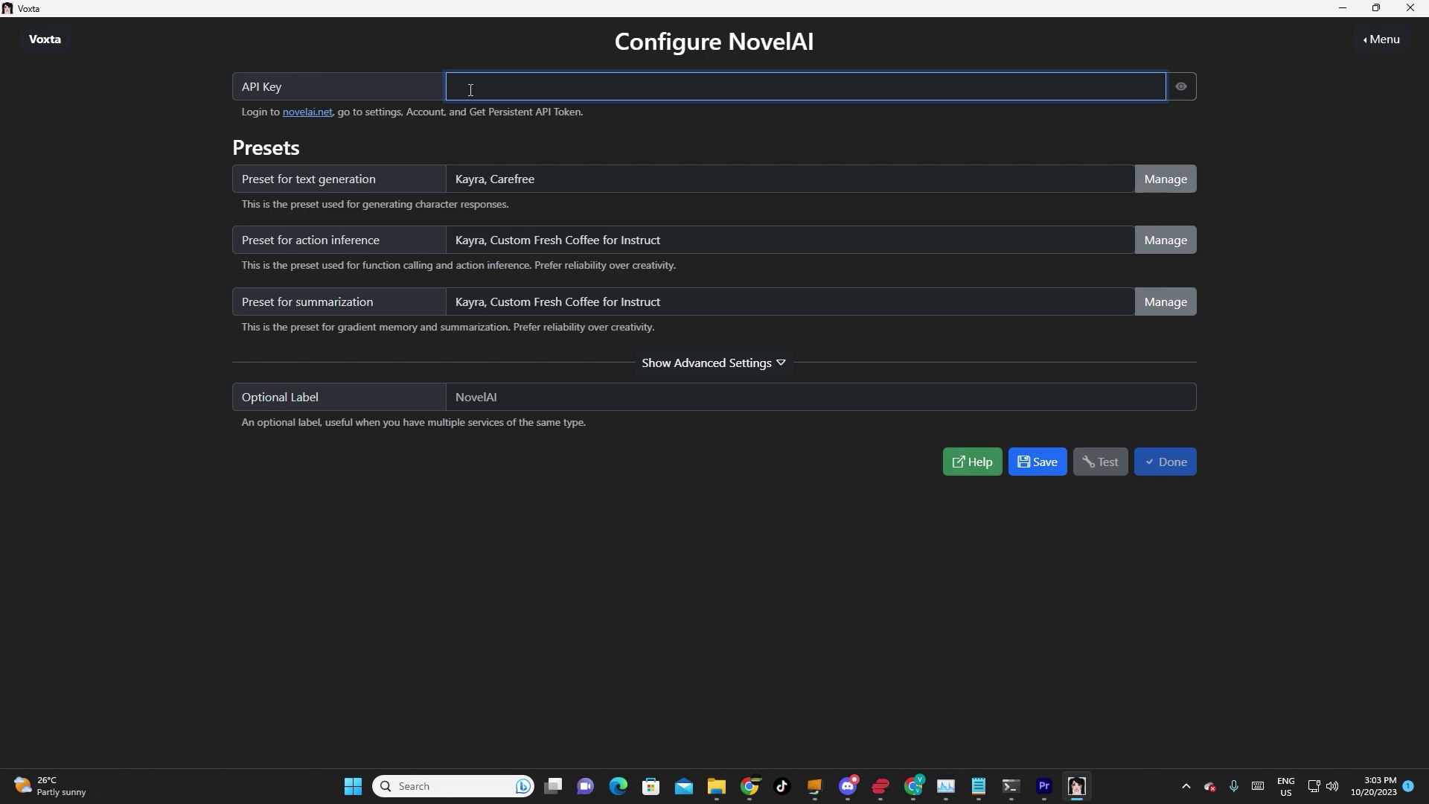
key(alt+Tab)
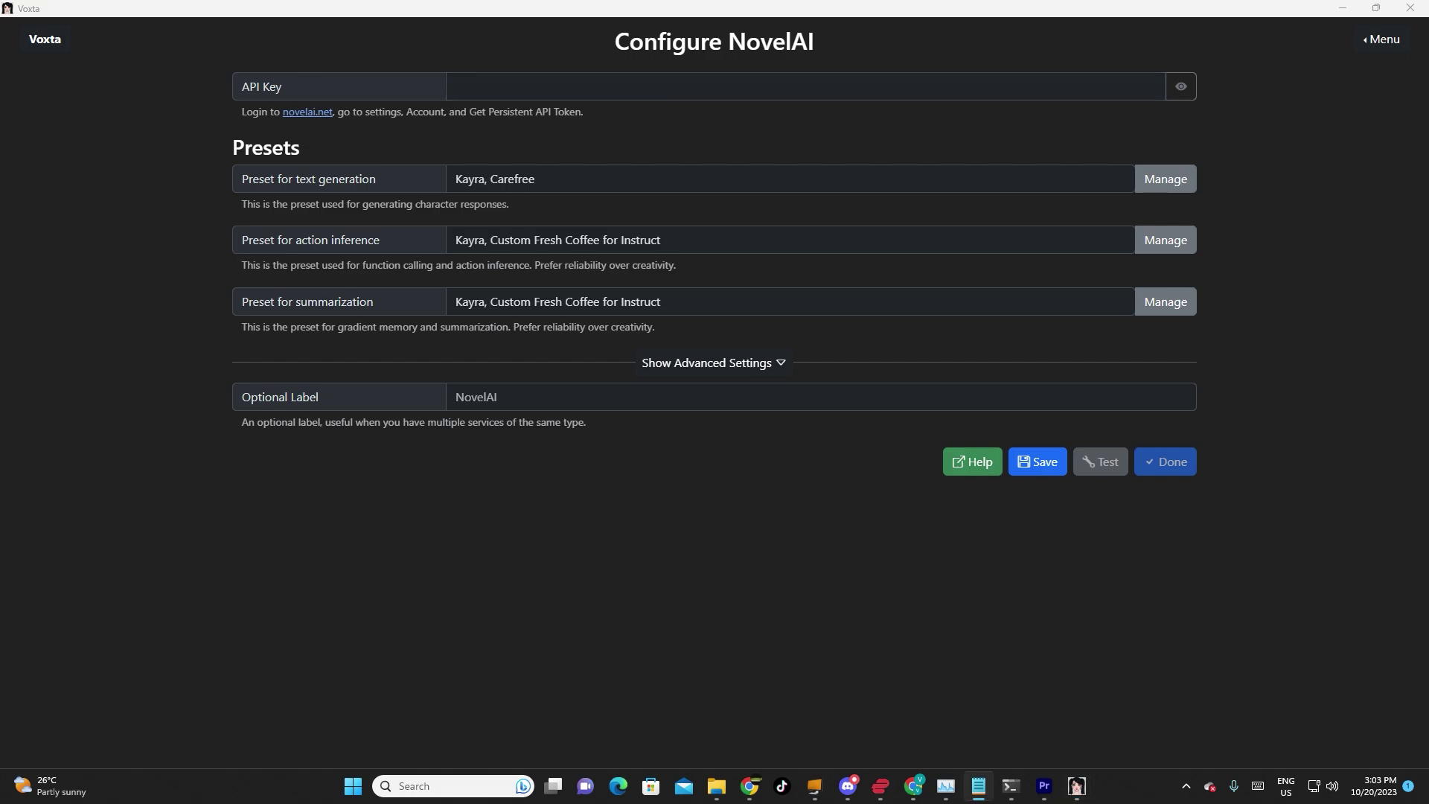
key(alt+Tab)
key(ctrl+v)
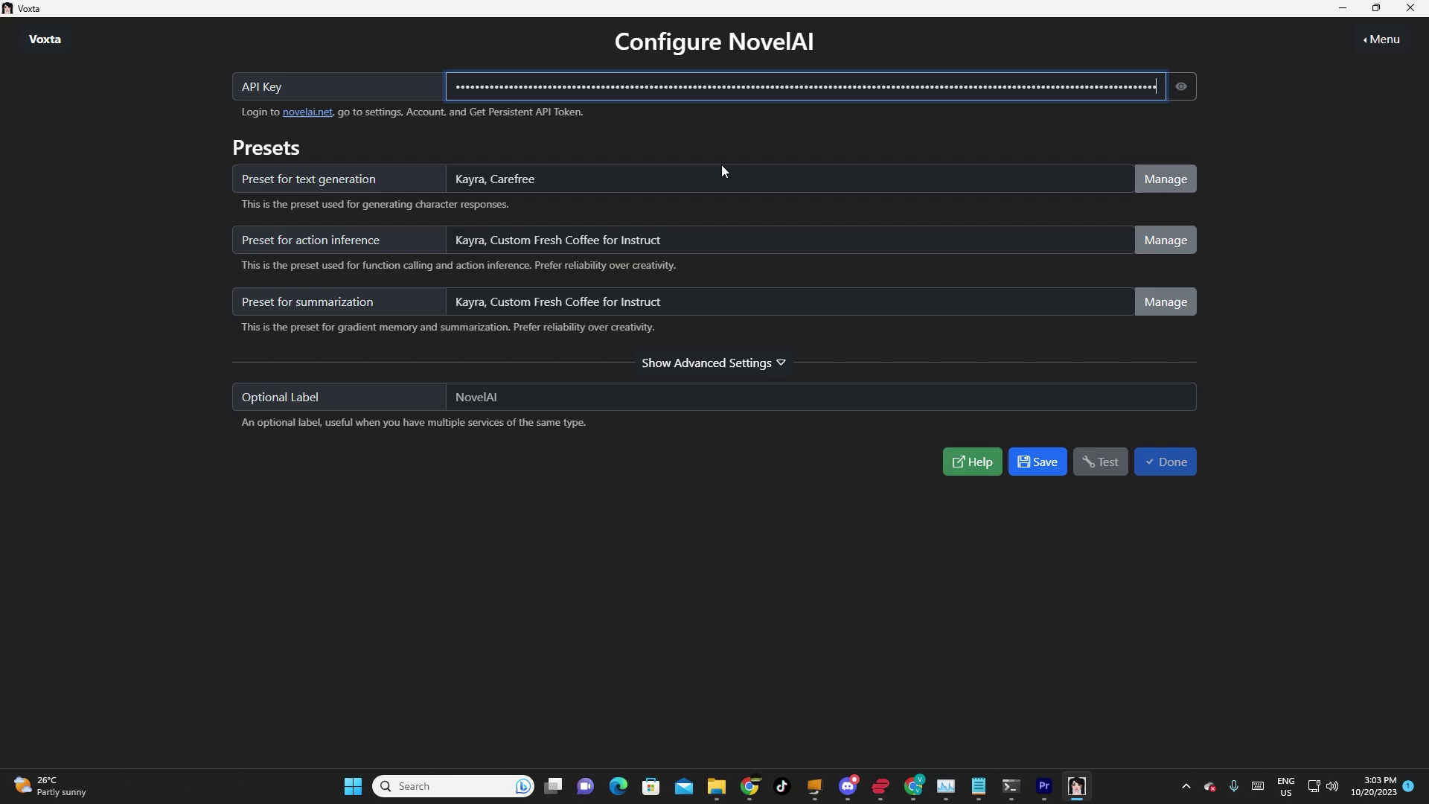
click(1041, 467)
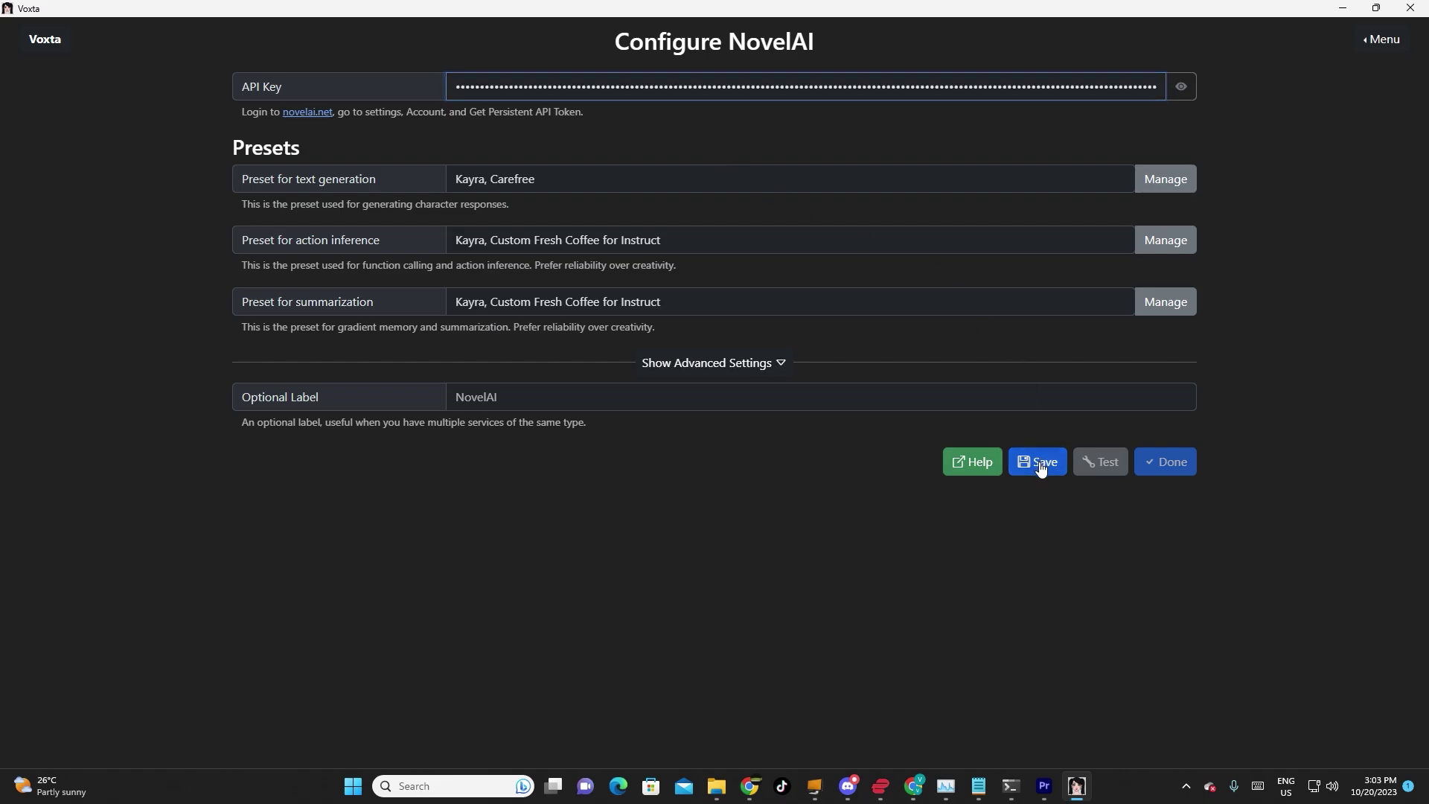
click(1165, 463)
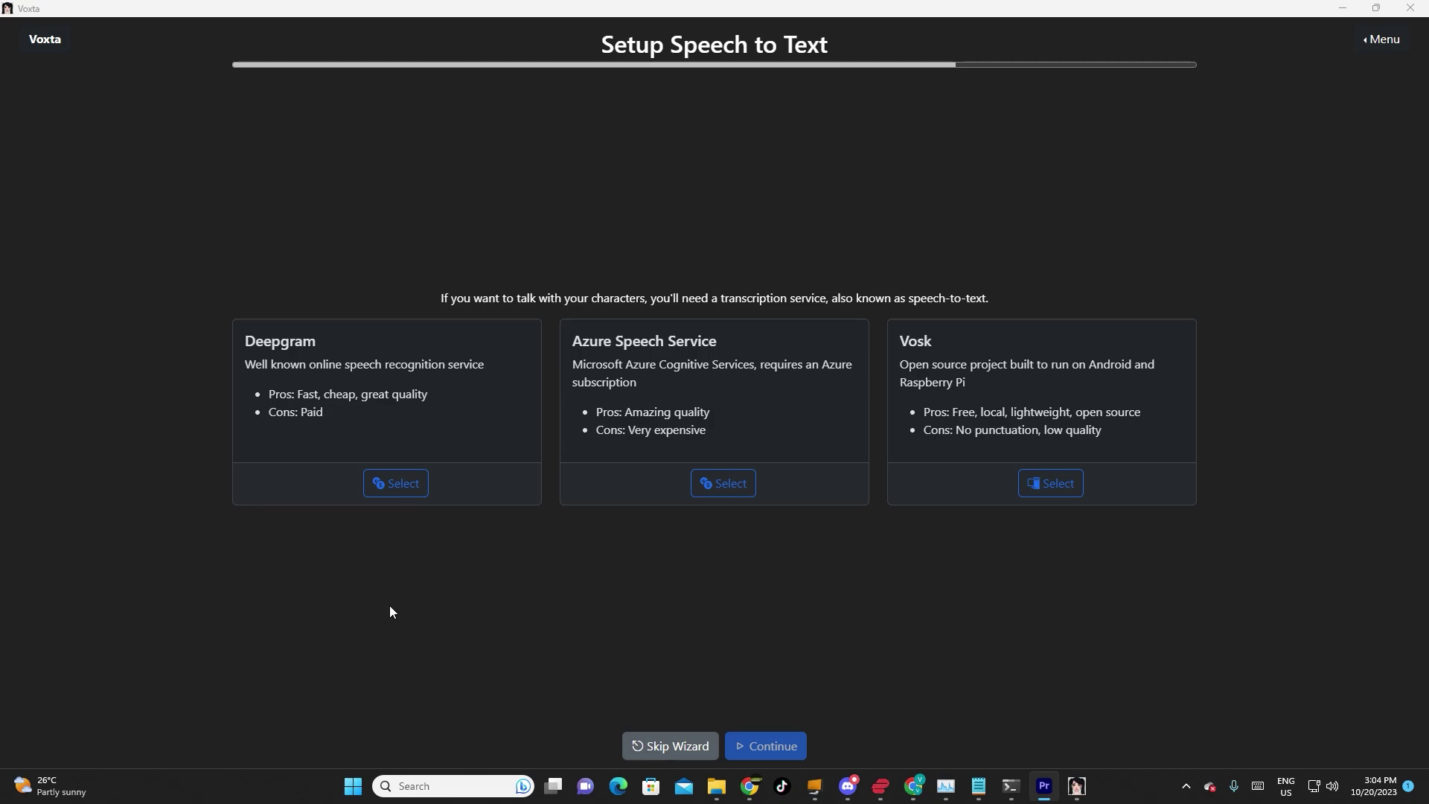
Choose Deepgram for speech recognition, paste its API key, and save with nova tier and model 2-ea
click(409, 489)
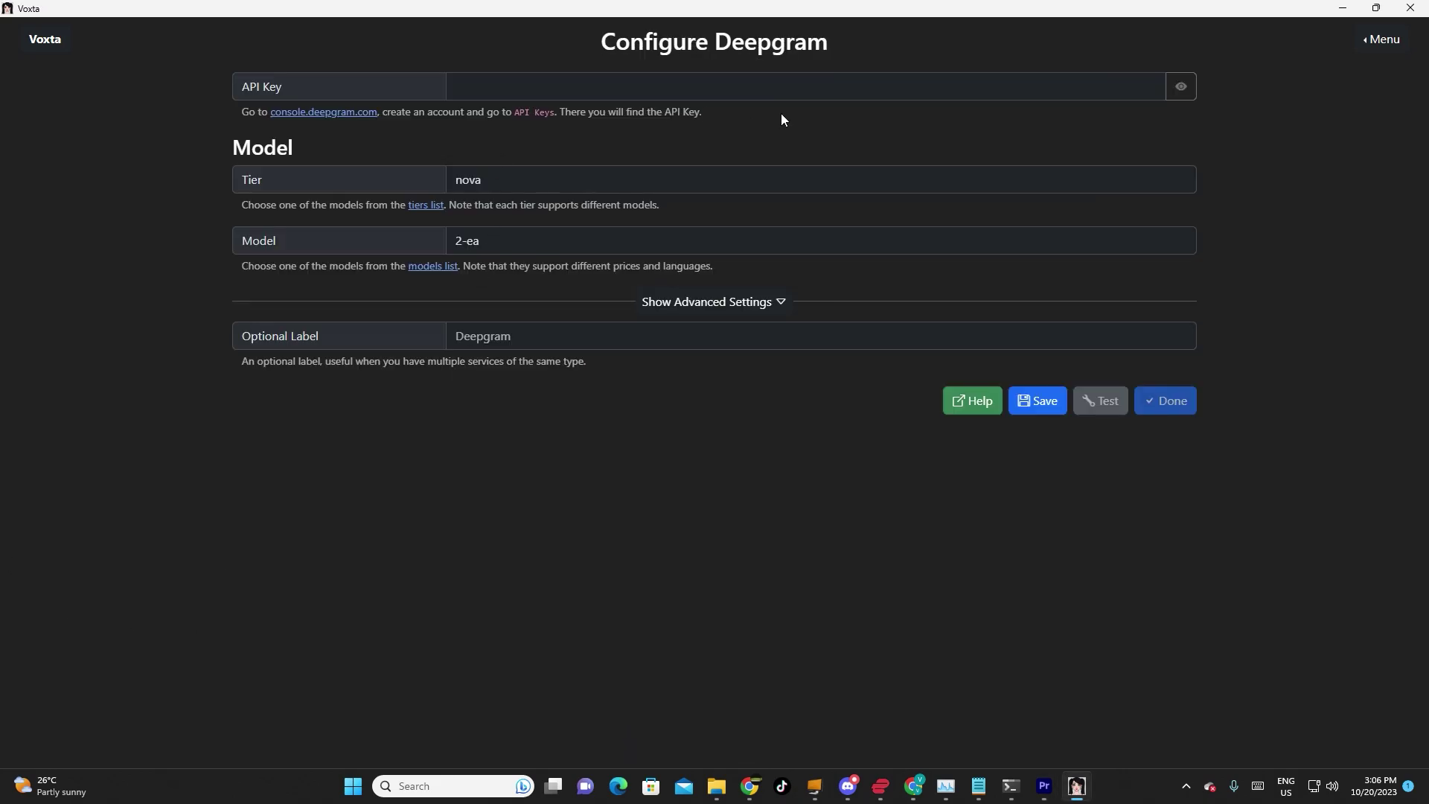
click(564, 85)
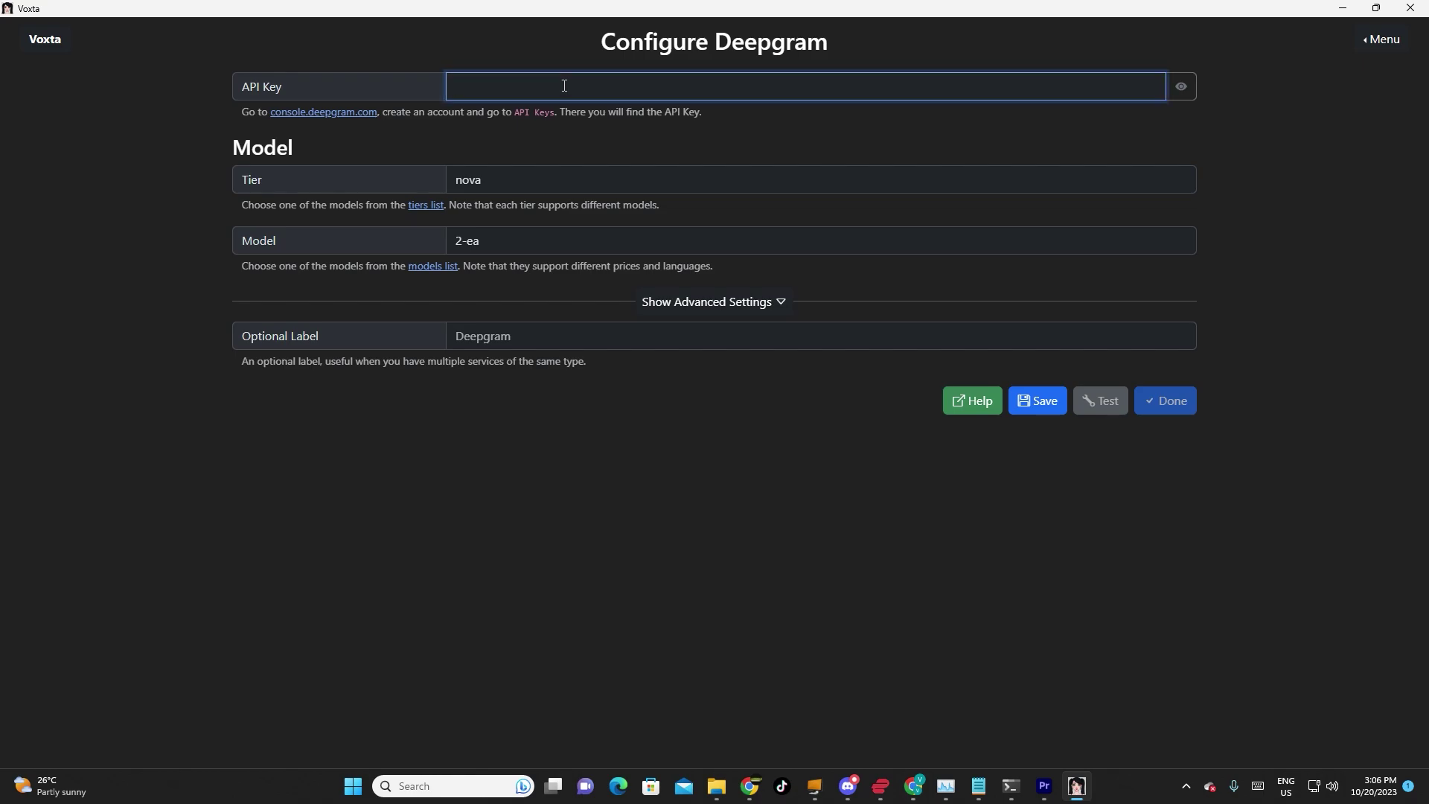
key(ctrl+v)
click(1050, 405)
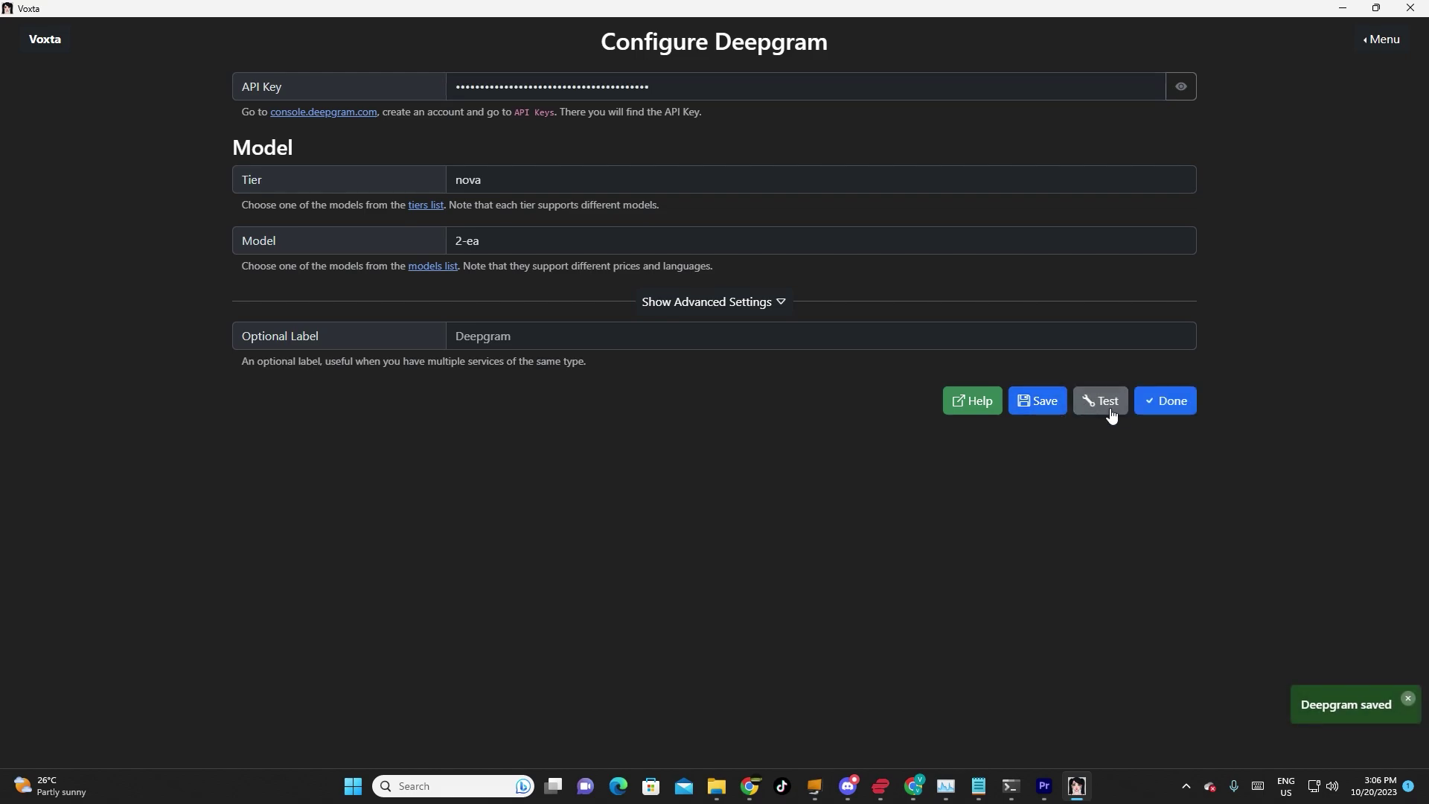
Finish the wizard, browse the Voxta assistant chat and character list, then return home
click(1152, 408)
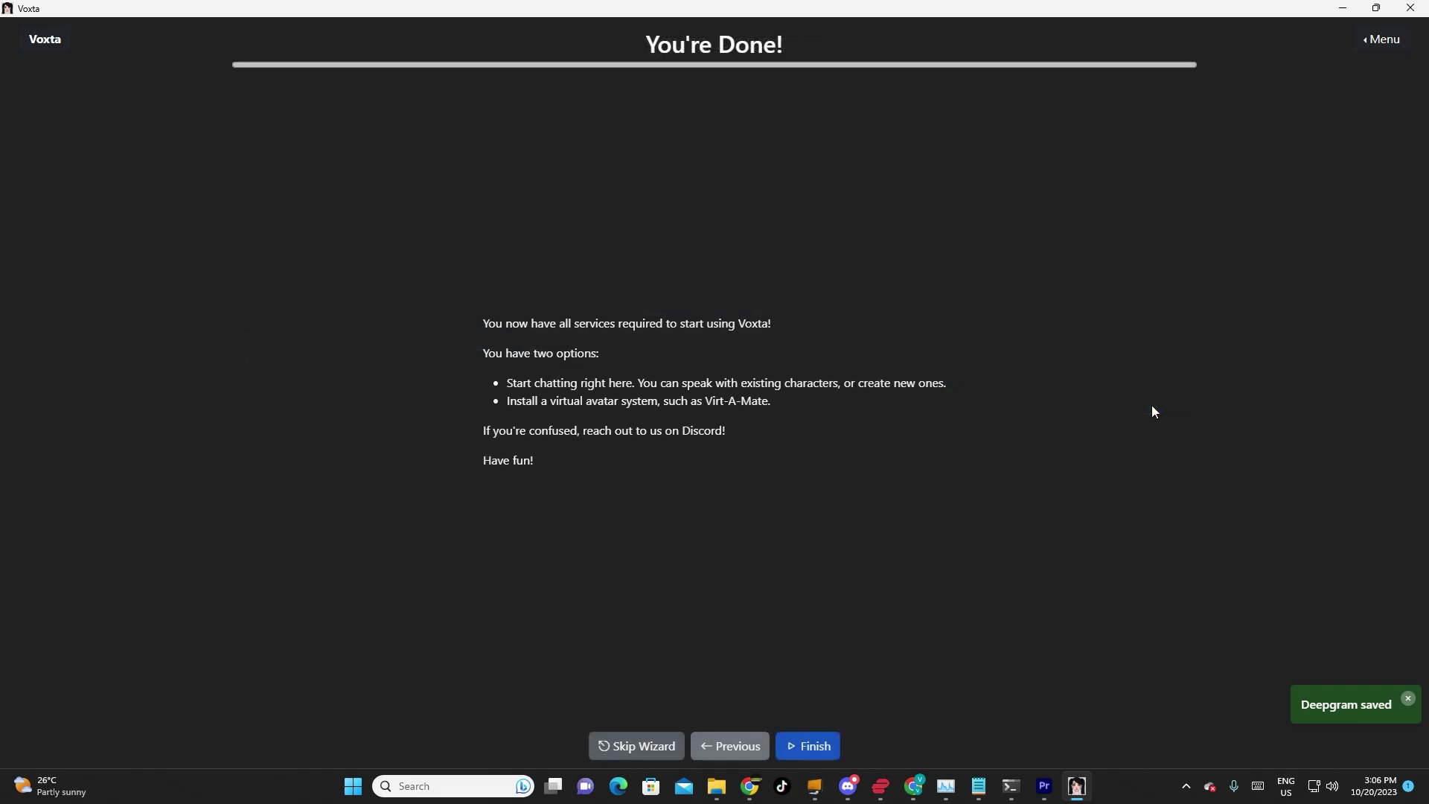
click(819, 747)
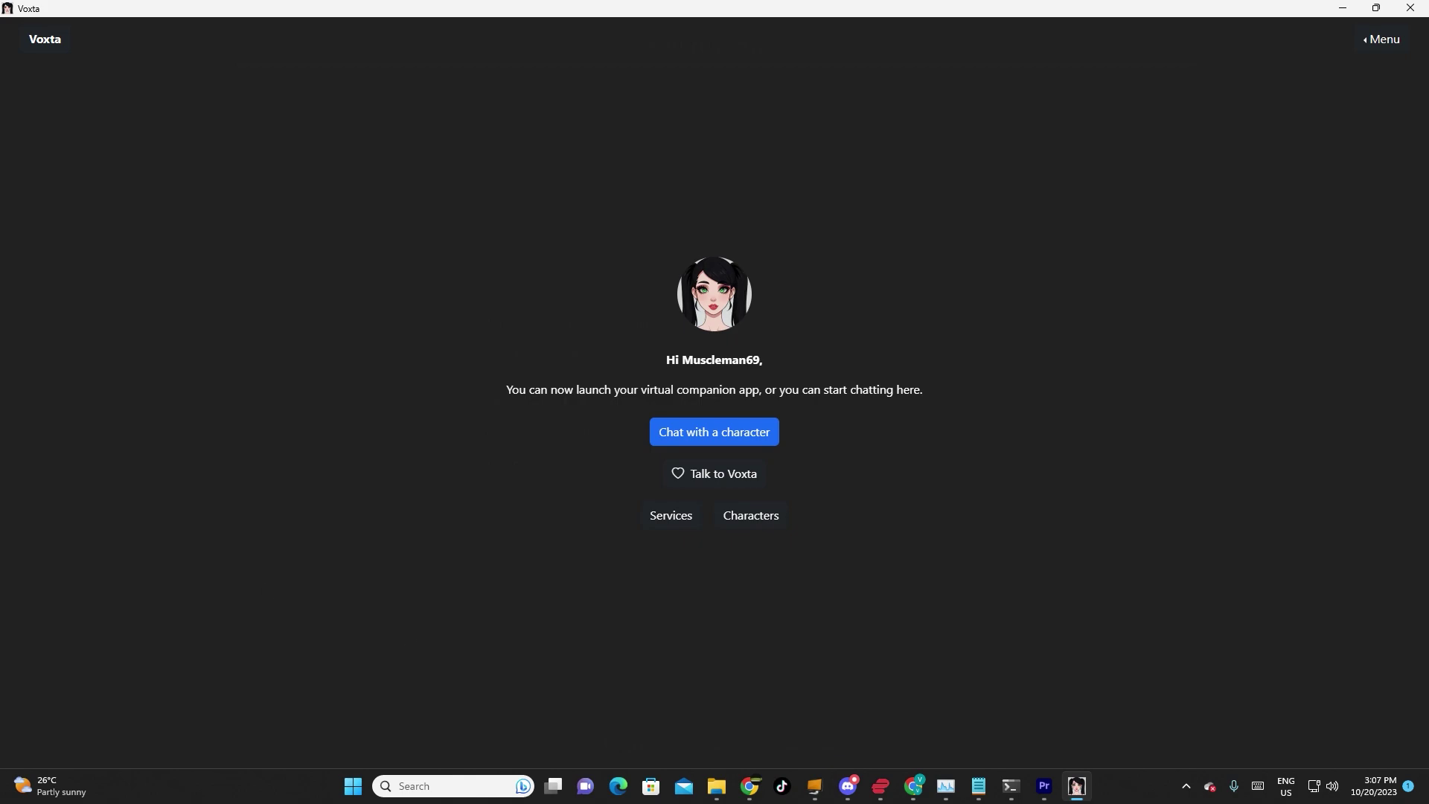
key(alt+Tab)
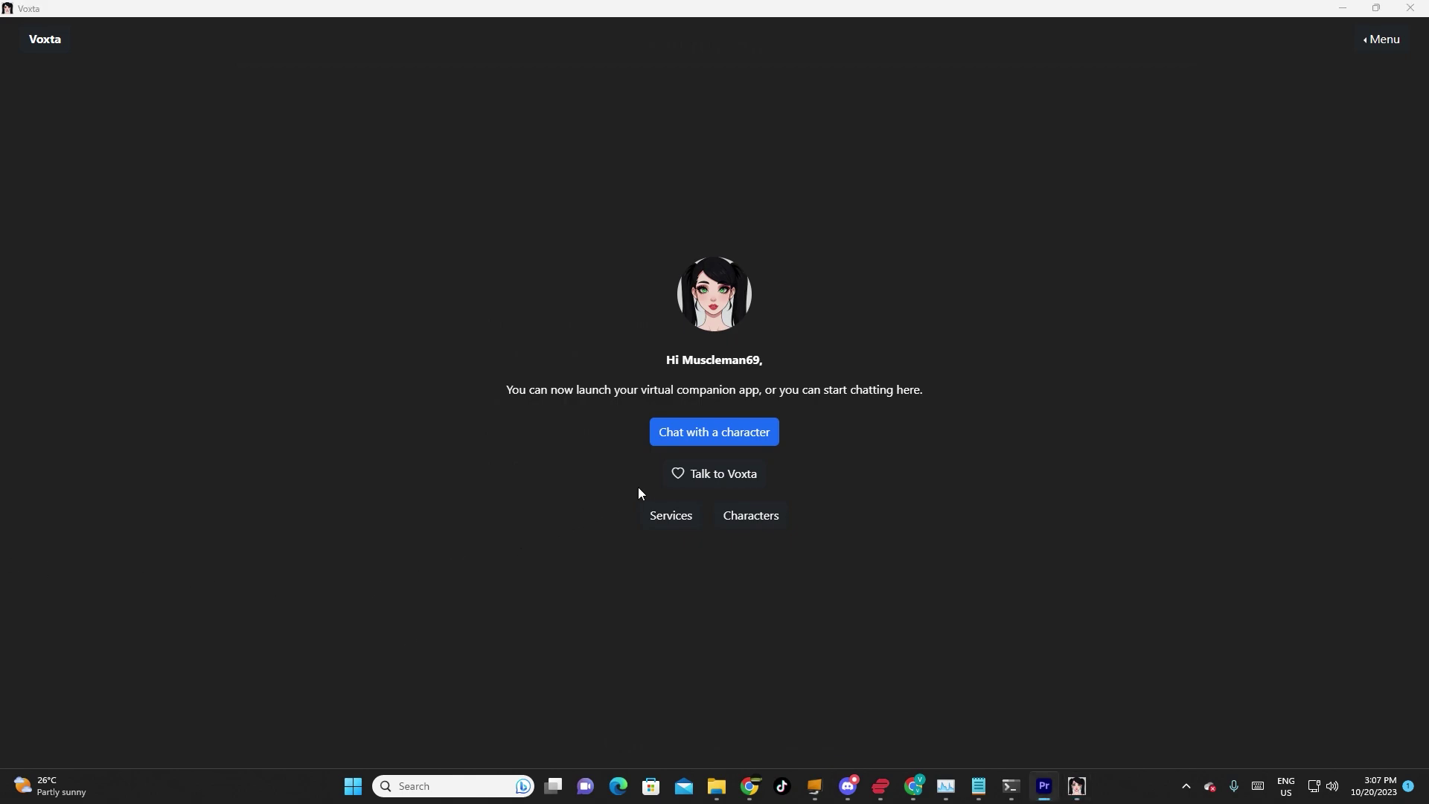
click(681, 473)
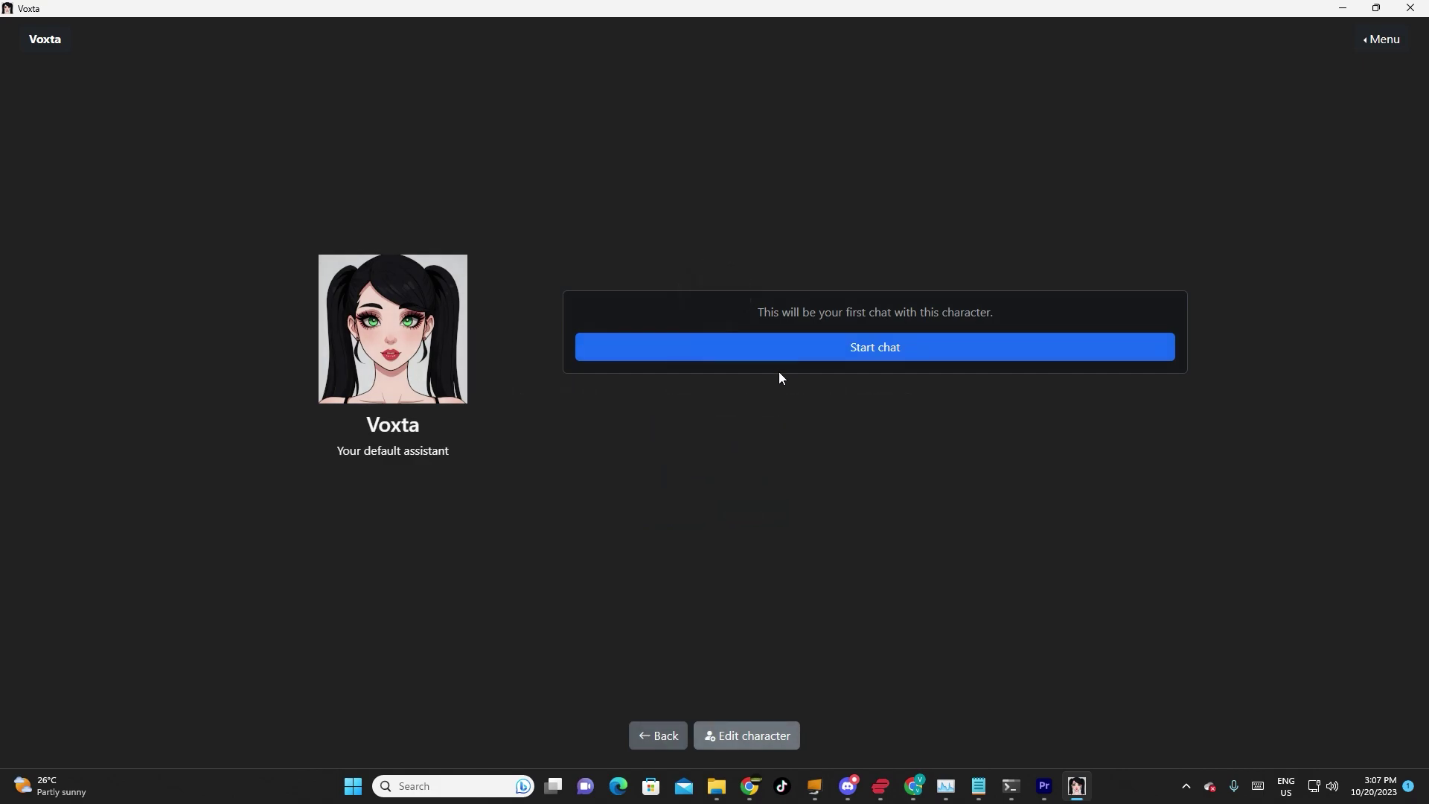
click(673, 724)
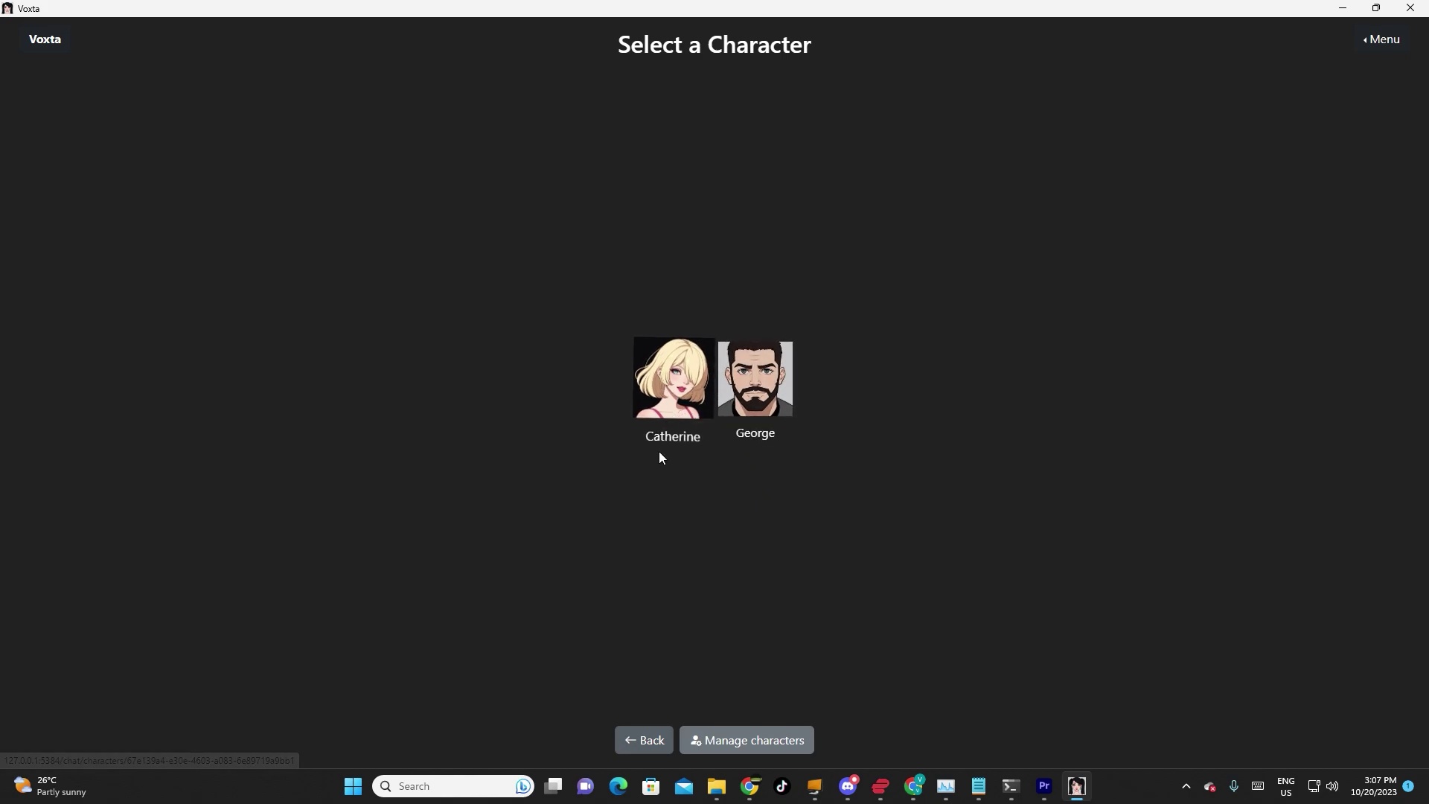
click(635, 744)
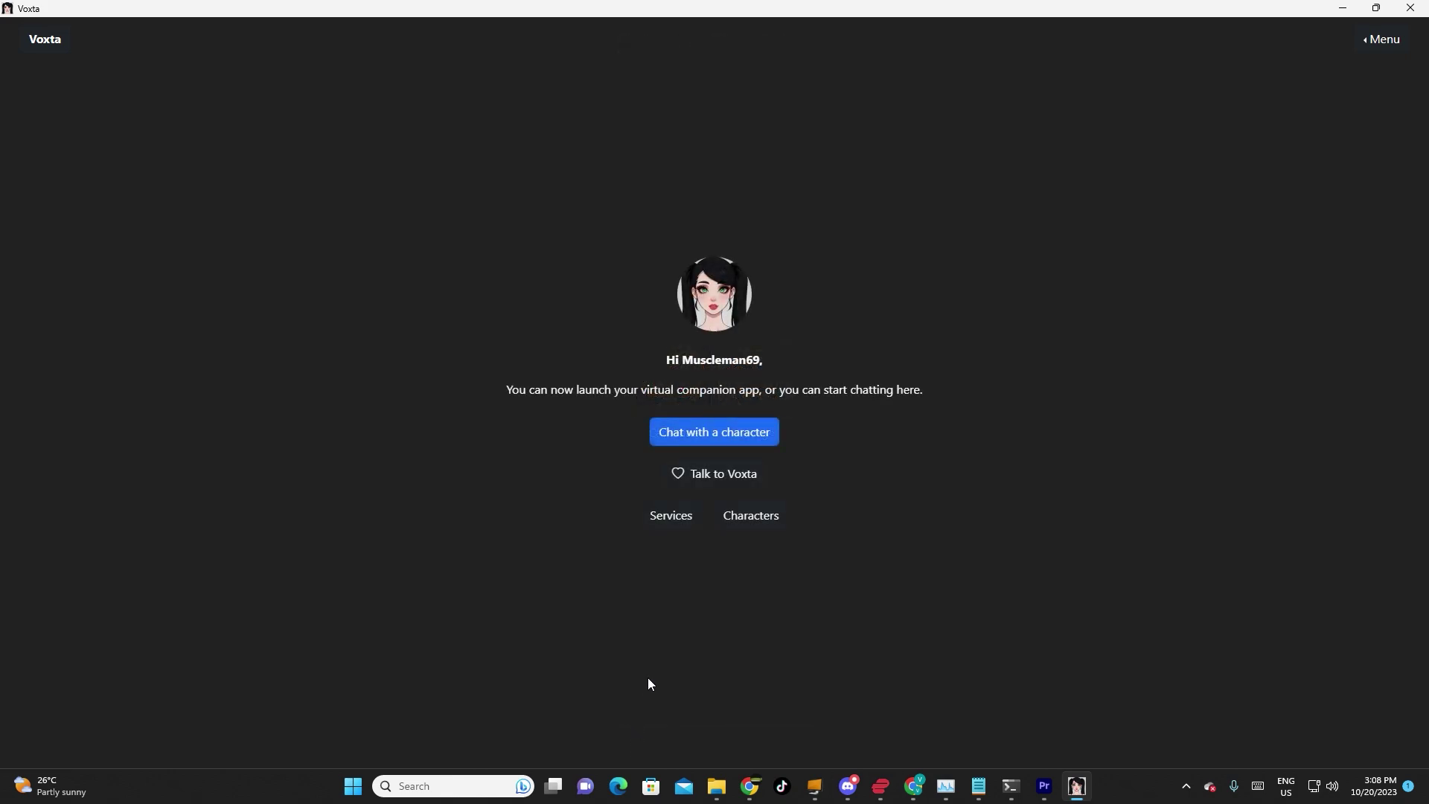